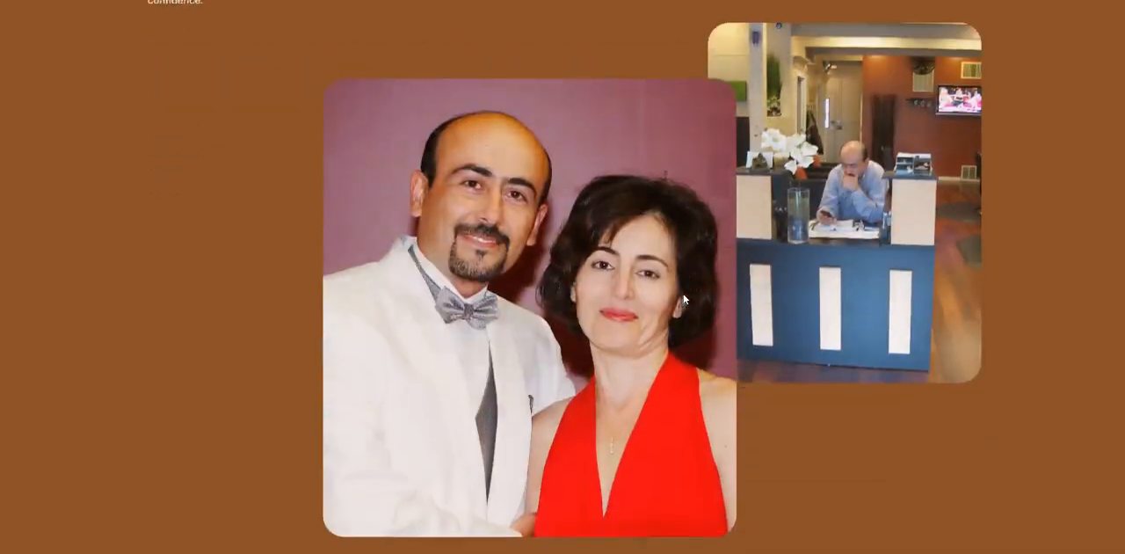
Step: Examine the example pages to see how large headings behave over the content while the page scrolls
{"action": "scroll", "coordinate": [673, 298], "scroll_direction": "down", "scroll_amount": 2}
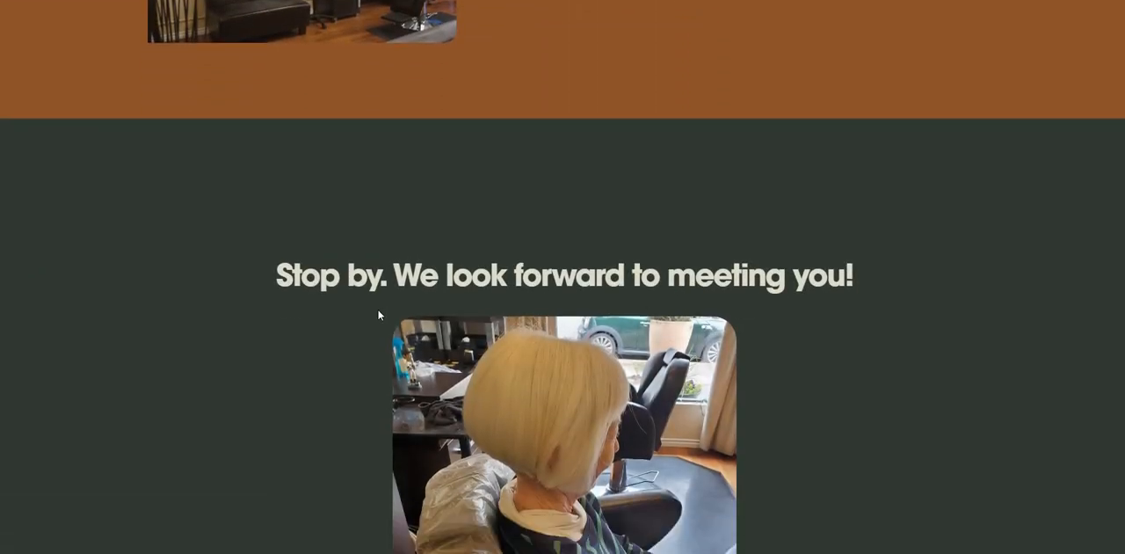
{"action": "scroll", "coordinate": [291, 293], "scroll_direction": "down", "scroll_amount": 1}
{"action": "scroll", "coordinate": [376, 303], "scroll_direction": "down", "scroll_amount": 3}
{"action": "scroll", "coordinate": [375, 303], "scroll_direction": "down", "scroll_amount": 6}
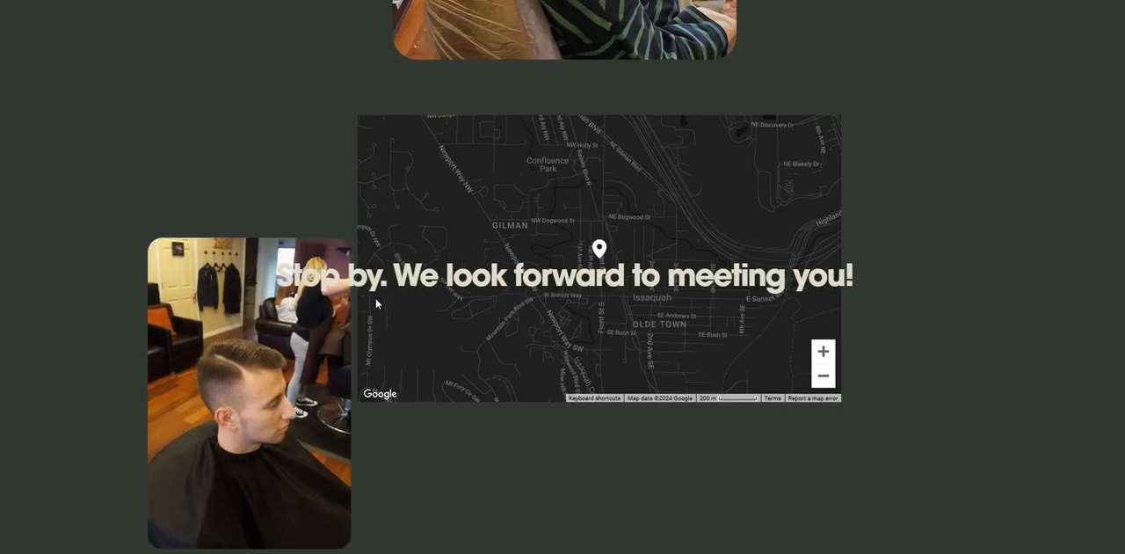
{"action": "scroll", "coordinate": [375, 303], "scroll_direction": "down", "scroll_amount": 4}
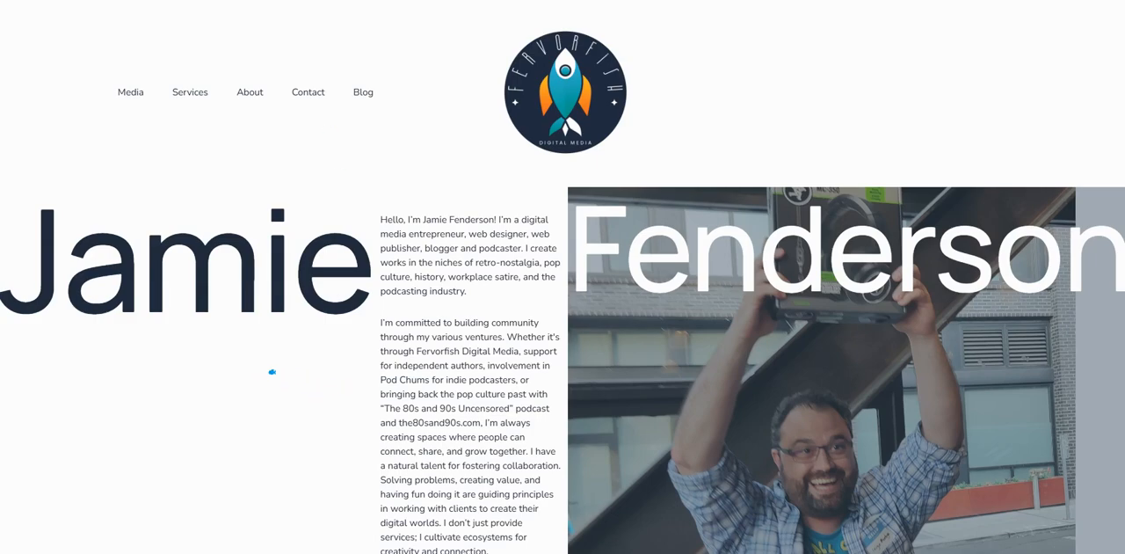
{"action": "scroll", "coordinate": [271, 371], "scroll_direction": "down", "scroll_amount": 5}
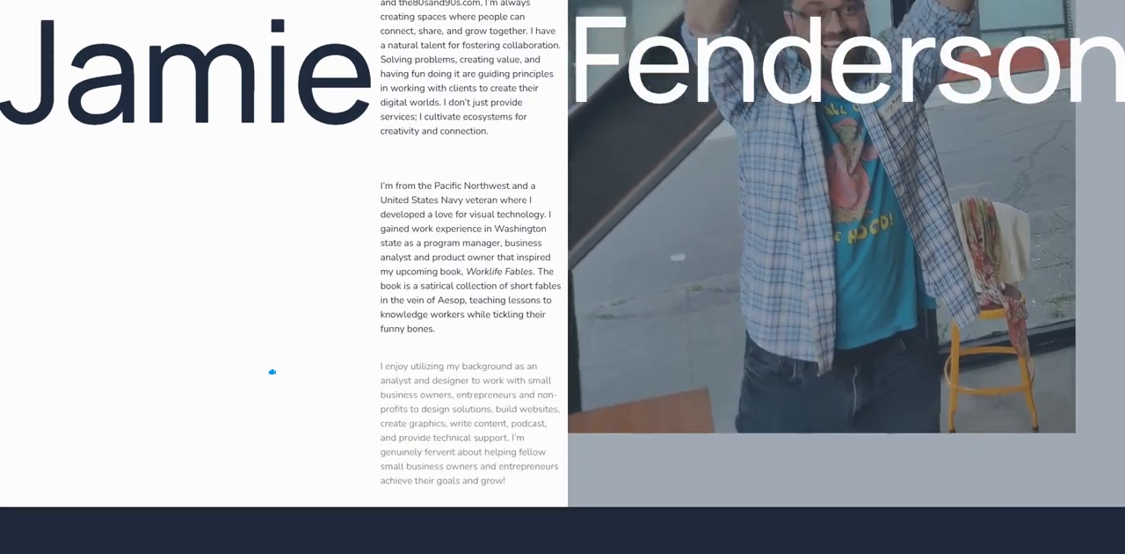
{"action": "scroll", "coordinate": [272, 372], "scroll_direction": "up", "scroll_amount": 3}
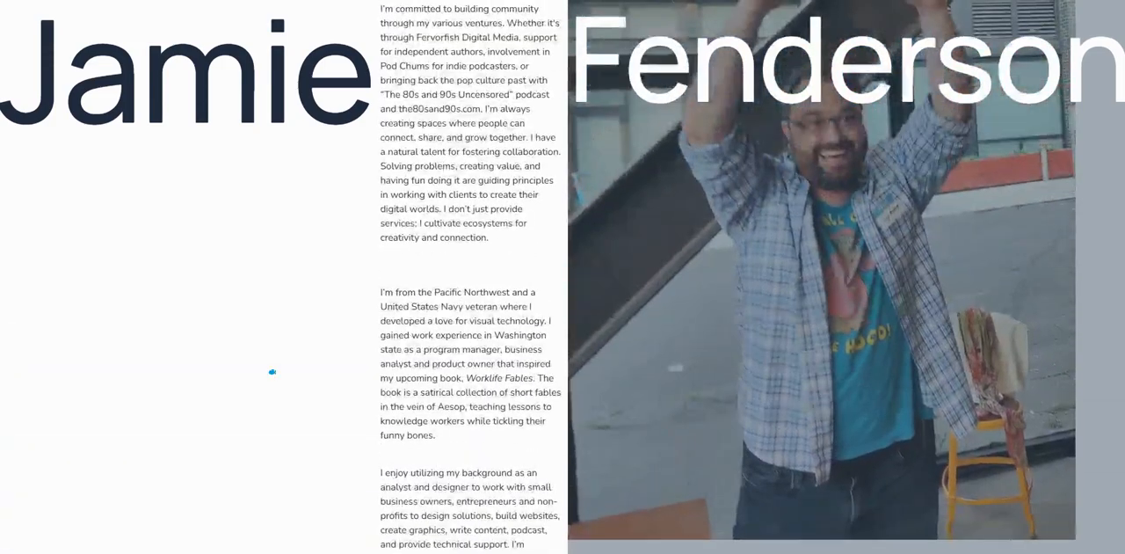
{"action": "scroll", "coordinate": [272, 372], "scroll_direction": "up", "scroll_amount": 4}
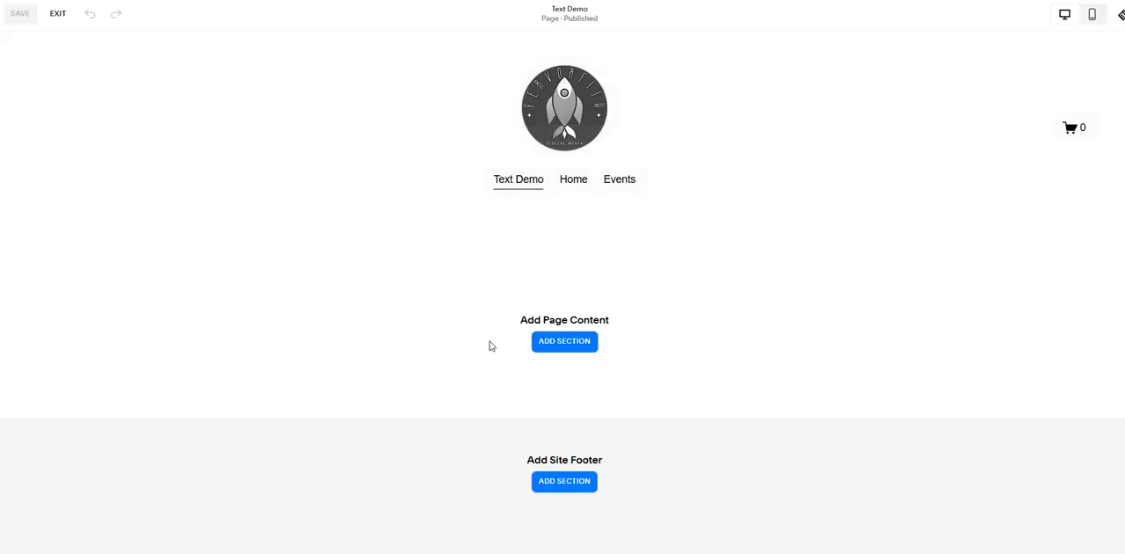
Step: Add an Intro section to the page using the "Introduce your brand" layout with text beside a lakeside image
{"action": "left_click", "coordinate": [578, 342]}
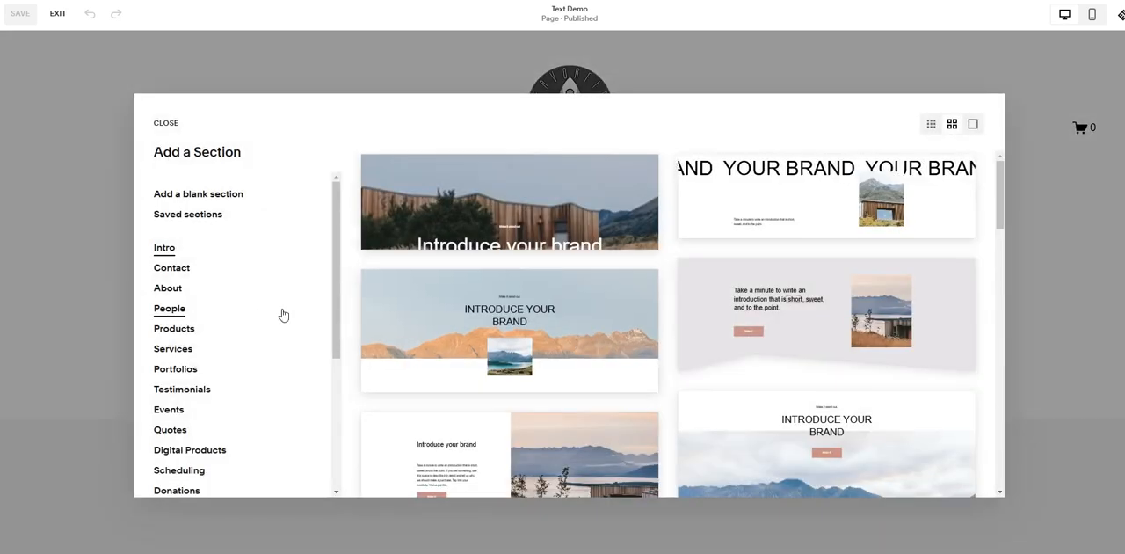
{"action": "scroll", "coordinate": [464, 365], "scroll_direction": "down", "scroll_amount": 2}
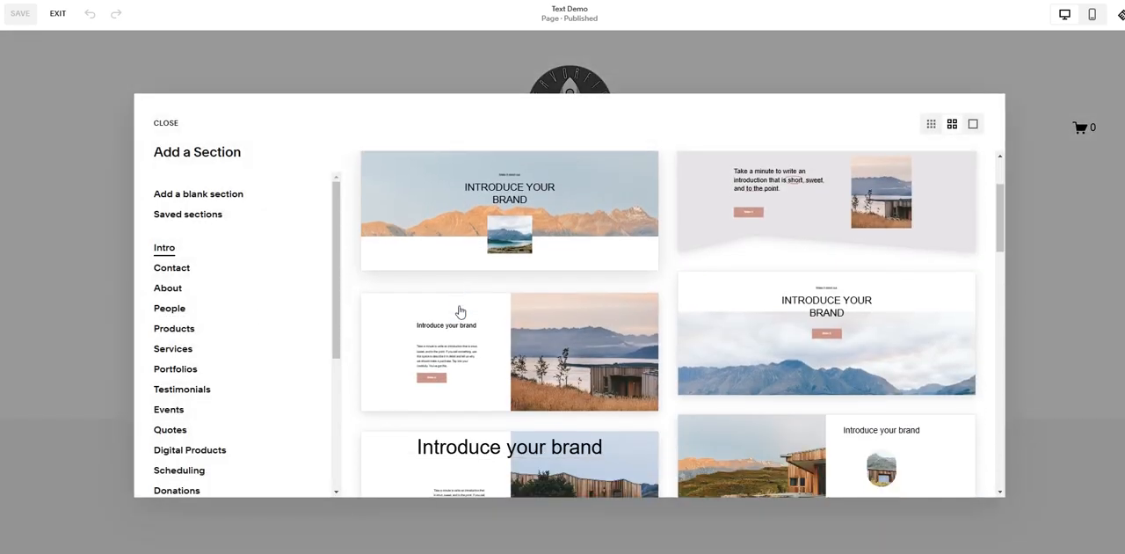
{"action": "left_click", "coordinate": [531, 347]}
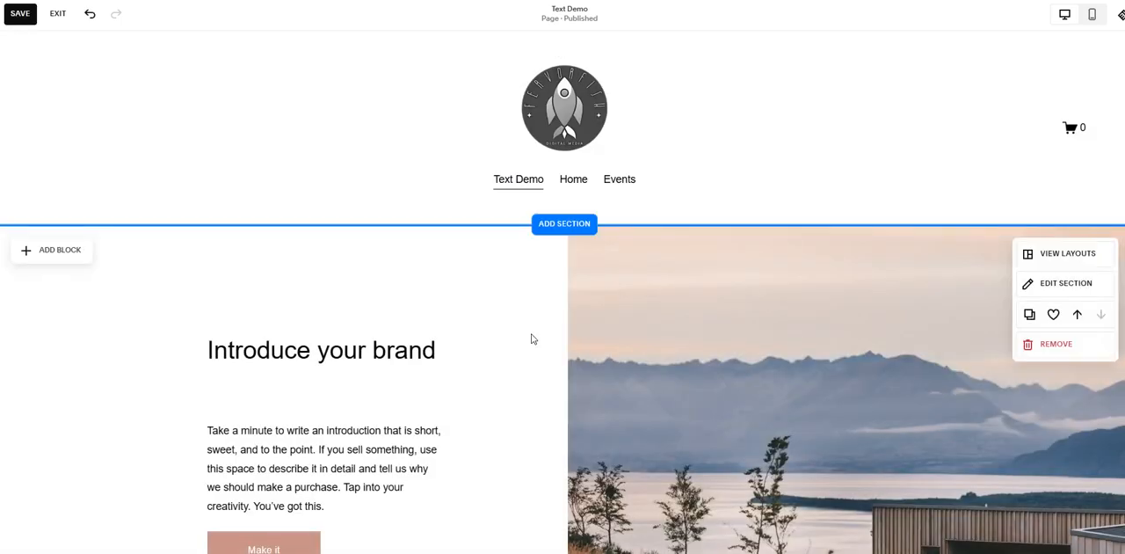
Step: Delete the "Make it" button from the new section
{"action": "scroll", "coordinate": [814, 300], "scroll_direction": "down", "scroll_amount": 2}
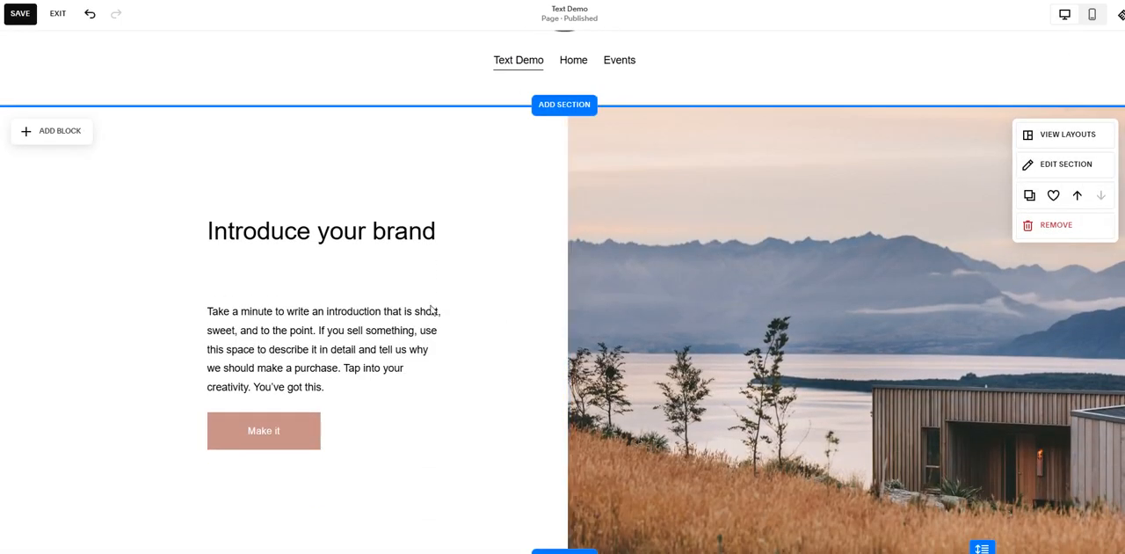
{"action": "left_click", "coordinate": [278, 431]}
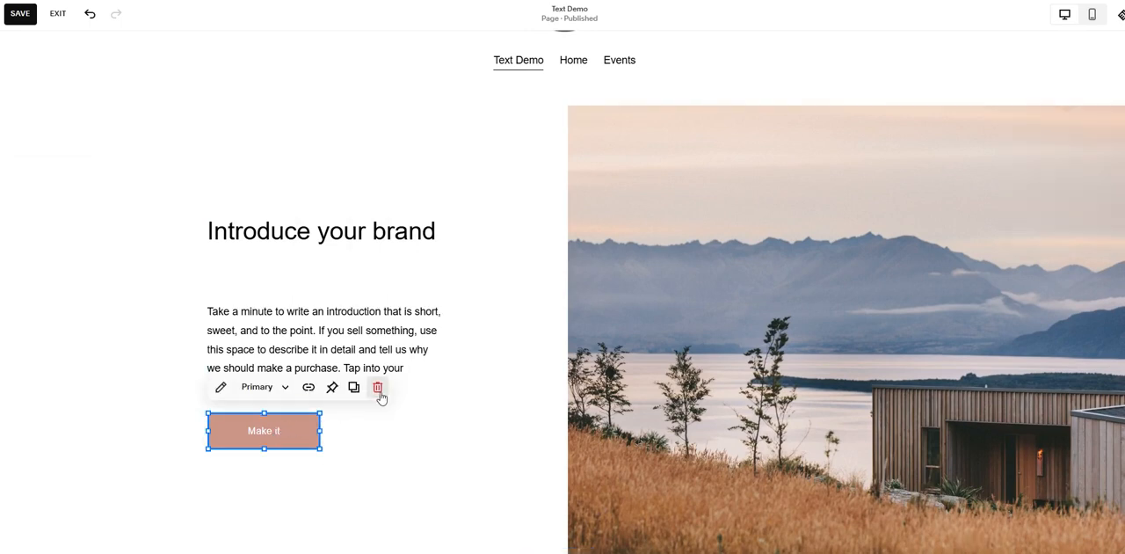
{"action": "left_click", "coordinate": [378, 391]}
Step: Replace the section's demo image by uploading the file "pintext fishrocket"
{"action": "left_click", "coordinate": [712, 354]}
{"action": "left_click", "coordinate": [712, 354]}
{"action": "left_click", "coordinate": [985, 272]}
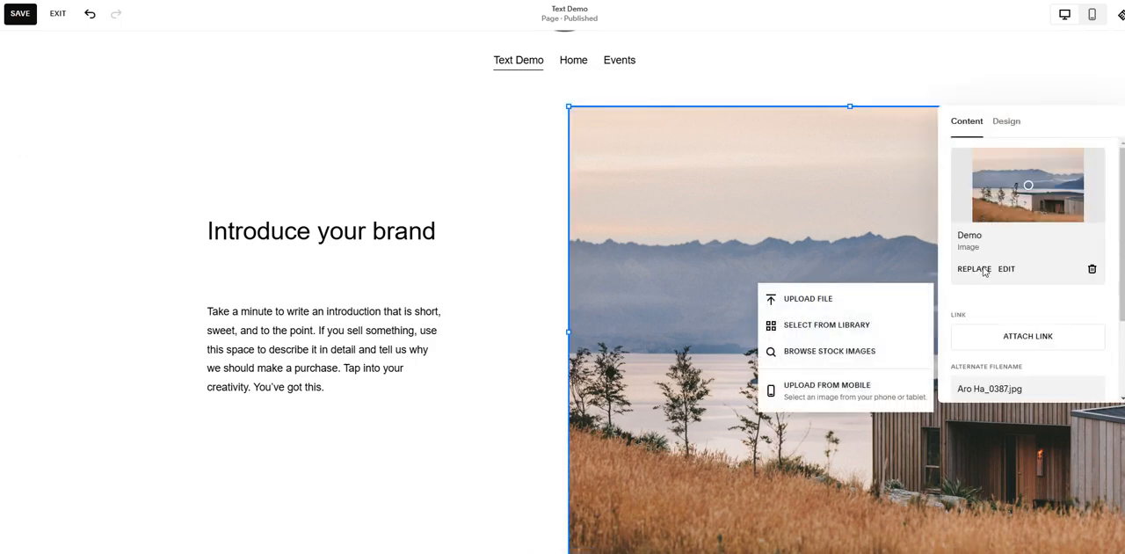
{"action": "left_click", "coordinate": [814, 295]}
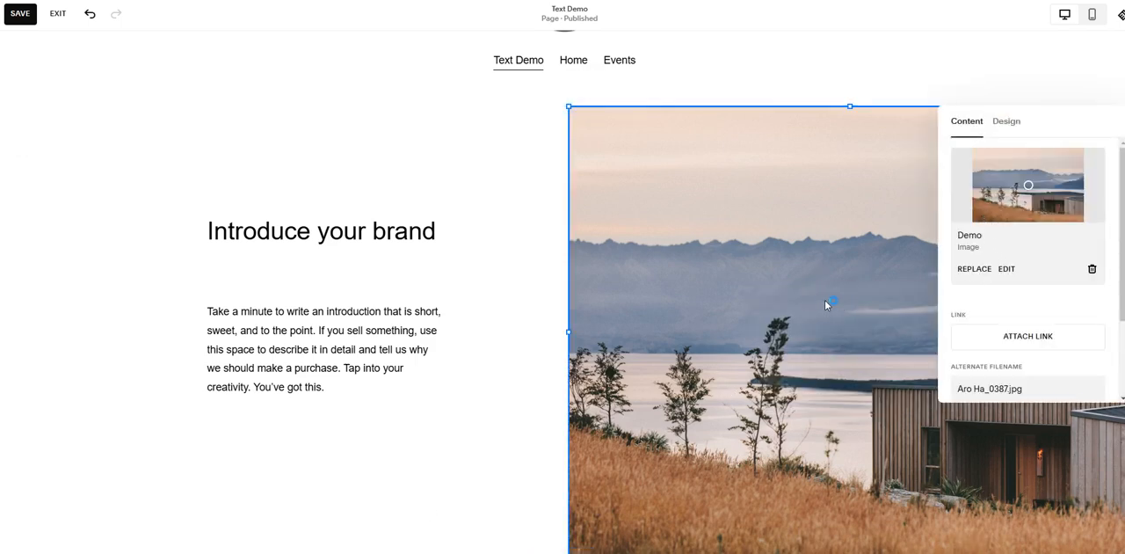
{"action": "left_click", "coordinate": [138, 80]}
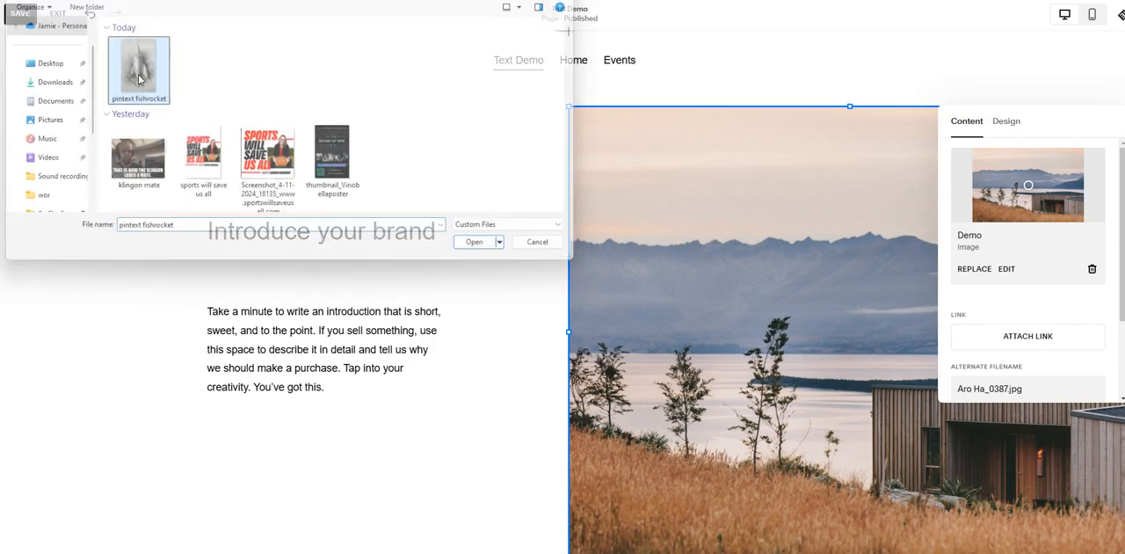
{"action": "double_click", "coordinate": [138, 79]}
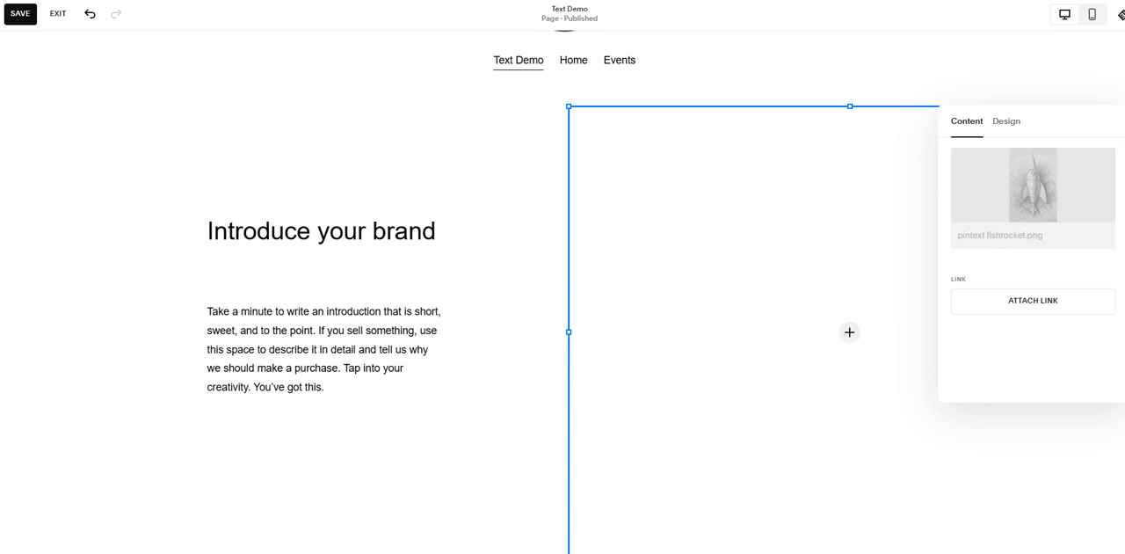
Step: Apply the third image effect after None to the rocket image and close its design settings
{"action": "scroll", "coordinate": [1071, 232], "scroll_direction": "down", "scroll_amount": 2}
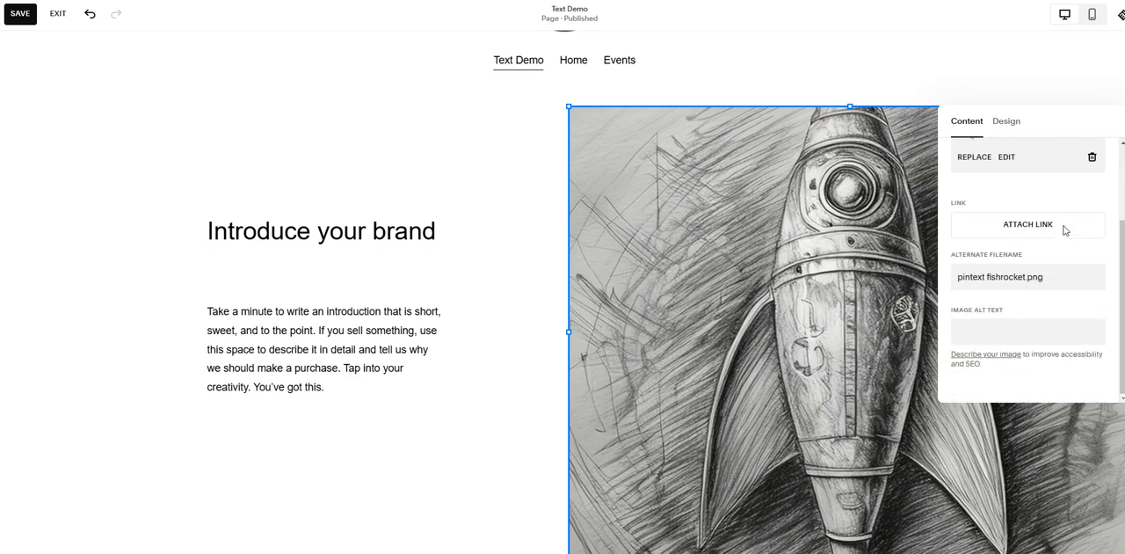
{"action": "scroll", "coordinate": [1024, 313], "scroll_direction": "up", "scroll_amount": 2}
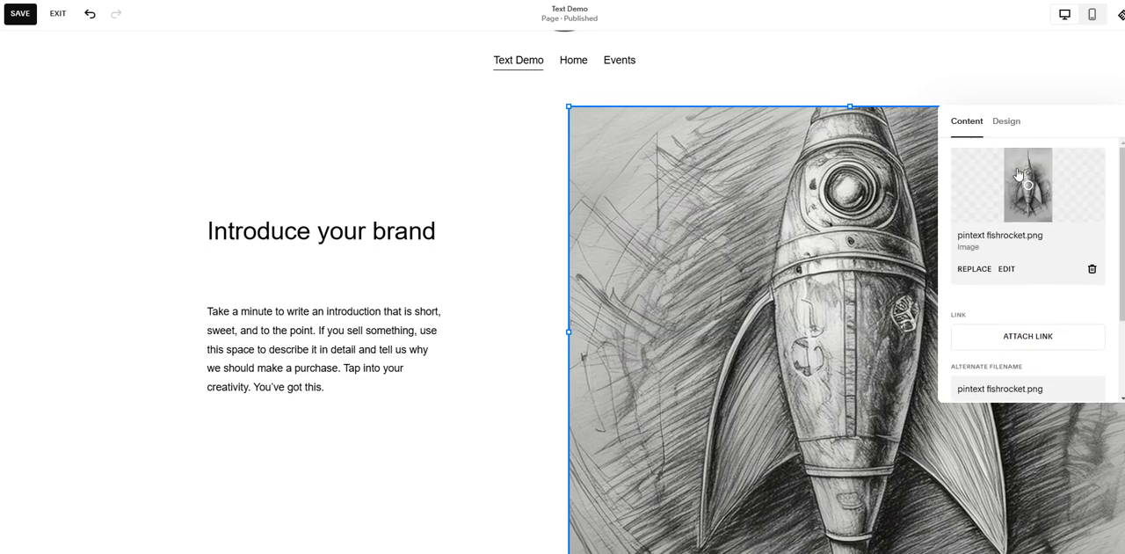
{"action": "left_click", "coordinate": [1007, 124]}
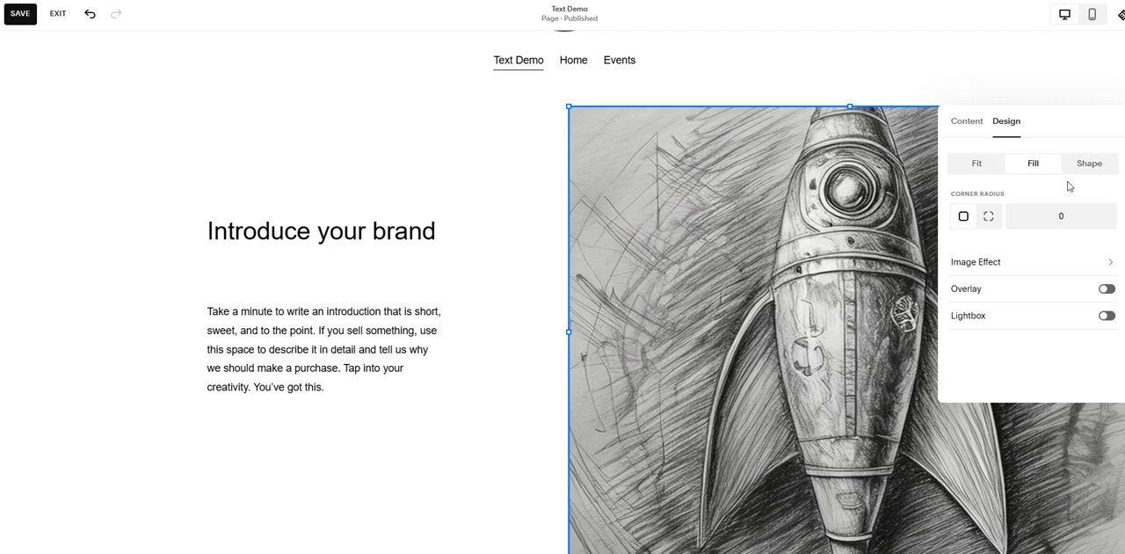
{"action": "left_click", "coordinate": [1004, 262]}
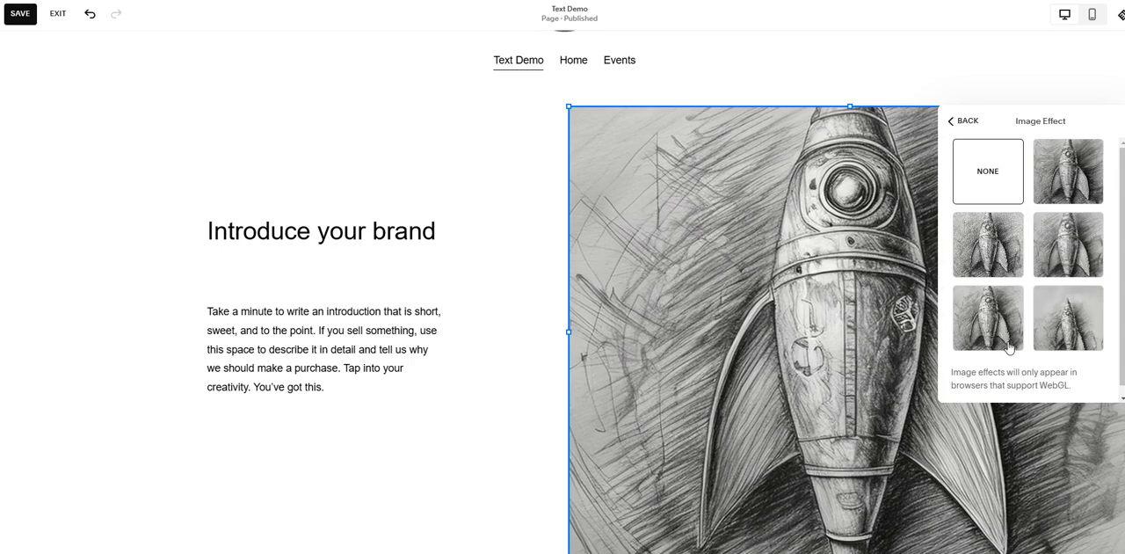
{"action": "left_click", "coordinate": [1048, 233]}
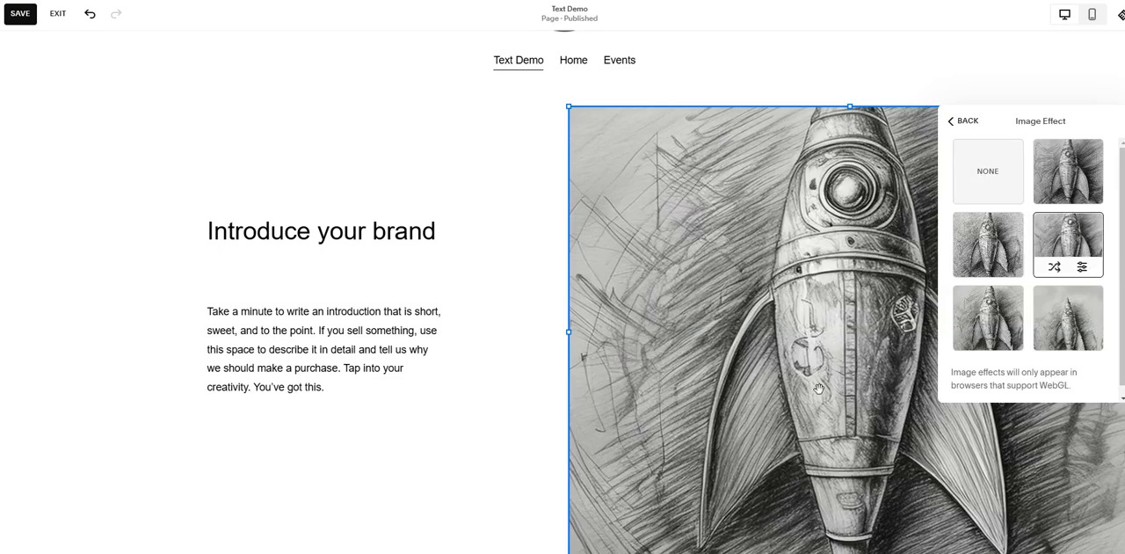
{"action": "left_click", "coordinate": [962, 125]}
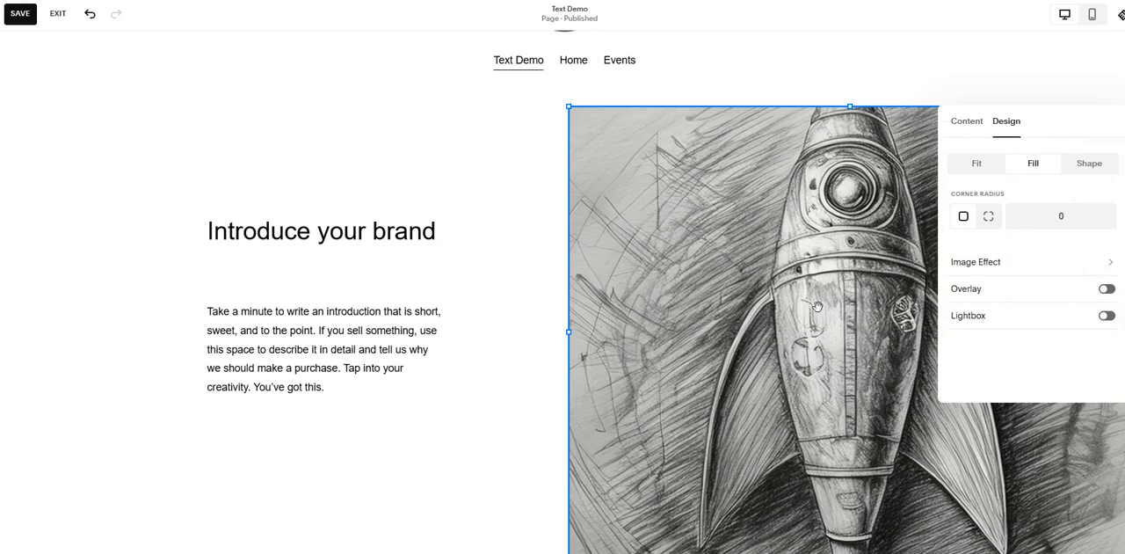
{"action": "left_click", "coordinate": [410, 294]}
{"action": "left_click", "coordinate": [712, 259]}
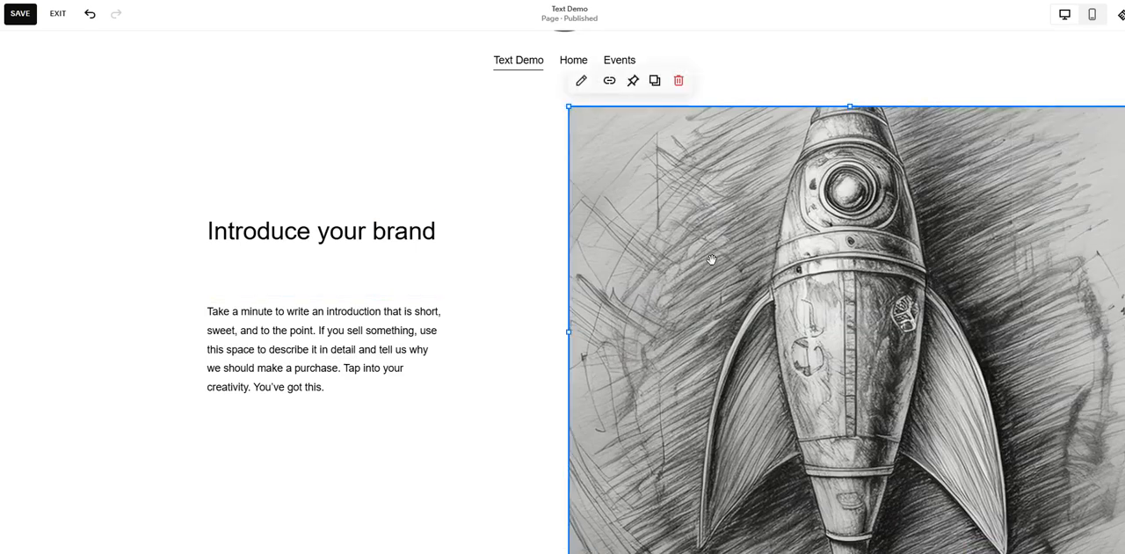
{"action": "left_click", "coordinate": [712, 260]}
{"action": "scroll", "coordinate": [1027, 313], "scroll_direction": "down", "scroll_amount": 2}
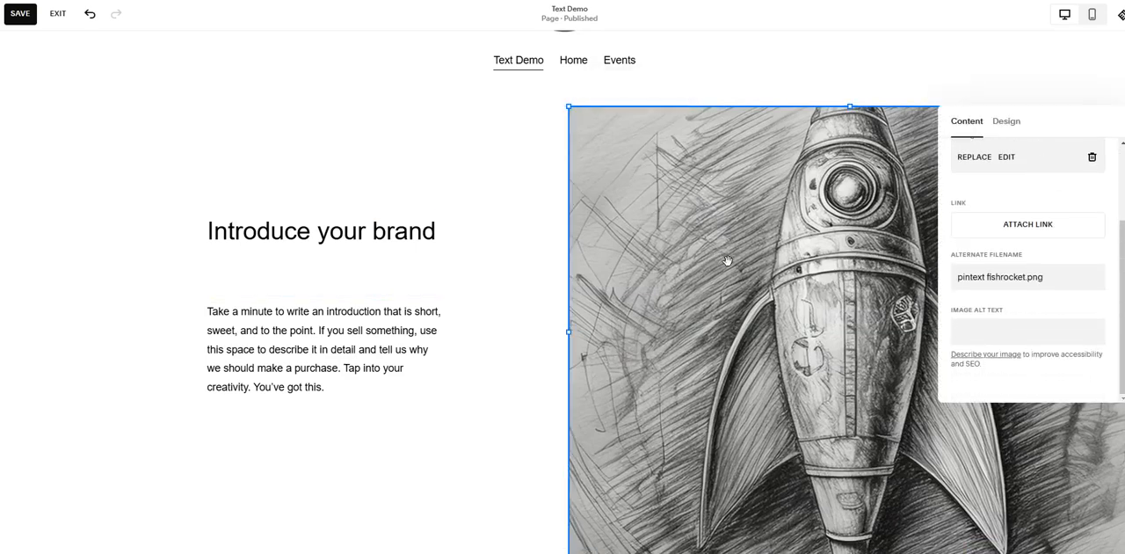
{"action": "left_click", "coordinate": [836, 79]}
Step: Replace the "Introduce your brand" heading text with "Fervorfish"
{"action": "scroll", "coordinate": [372, 333], "scroll_direction": "down", "scroll_amount": 3}
{"action": "left_click", "coordinate": [358, 157]}
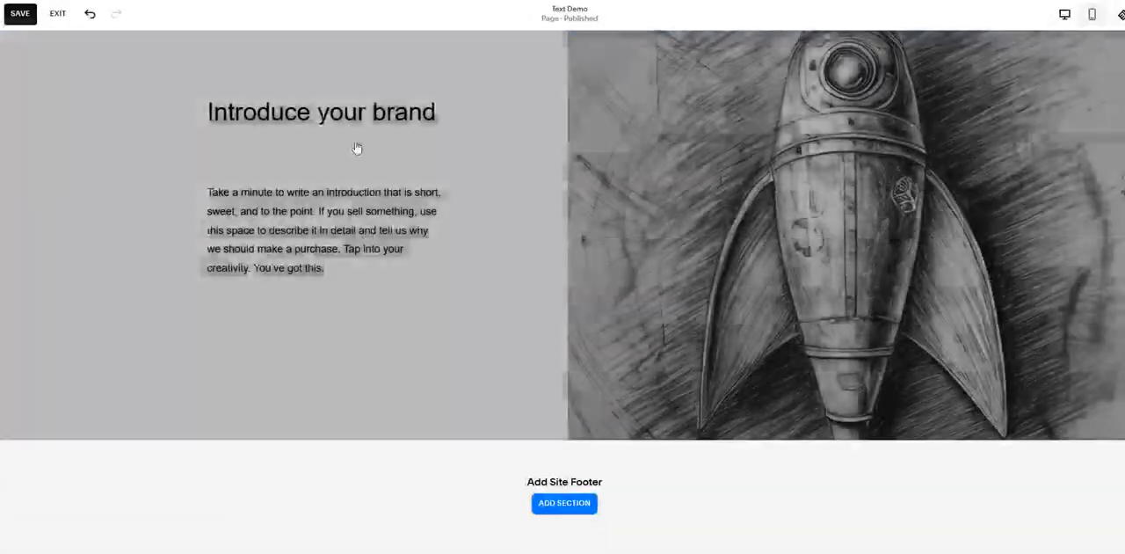
{"action": "left_click", "coordinate": [330, 110]}
{"action": "triple_click", "coordinate": [325, 114]}
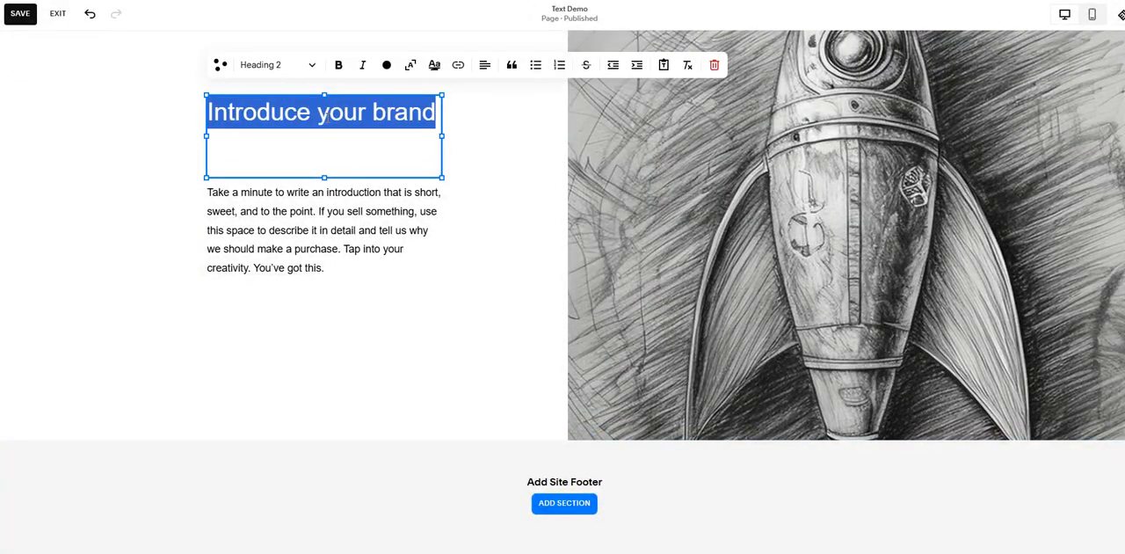
{"action": "type", "text": "Fervorfish"}
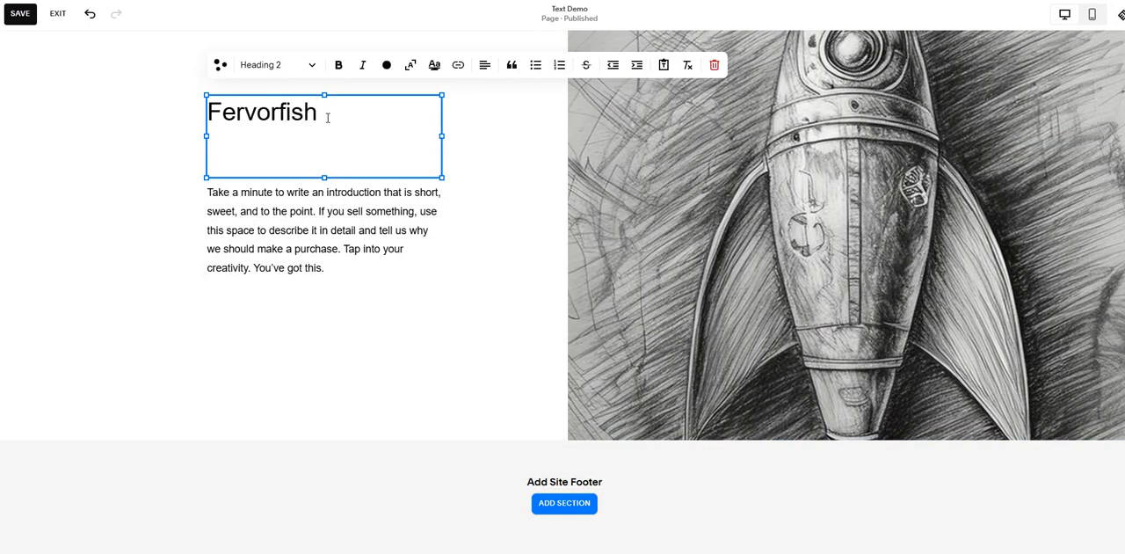
{"action": "left_click", "coordinate": [172, 248]}
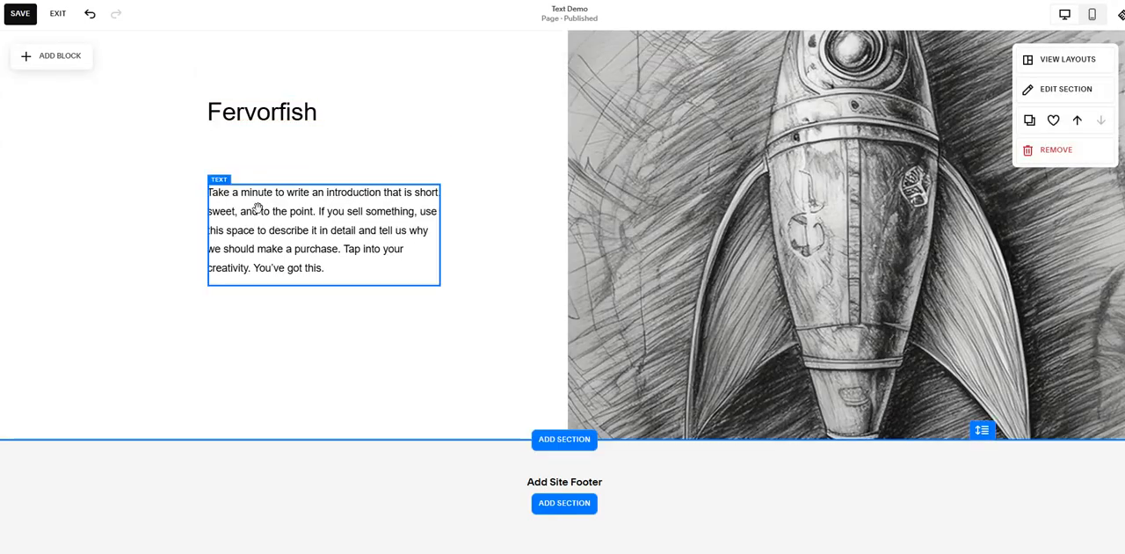
Step: Nudge the Fervorfish heading up and scale its text to fill a box as wide as the paragraph below
{"action": "left_click_drag", "start_coordinate": [253, 113], "coordinate": [261, 90]}
{"action": "left_click_drag", "start_coordinate": [436, 113], "coordinate": [401, 128]}
{"action": "scroll", "coordinate": [404, 132], "scroll_direction": "up", "scroll_amount": 2}
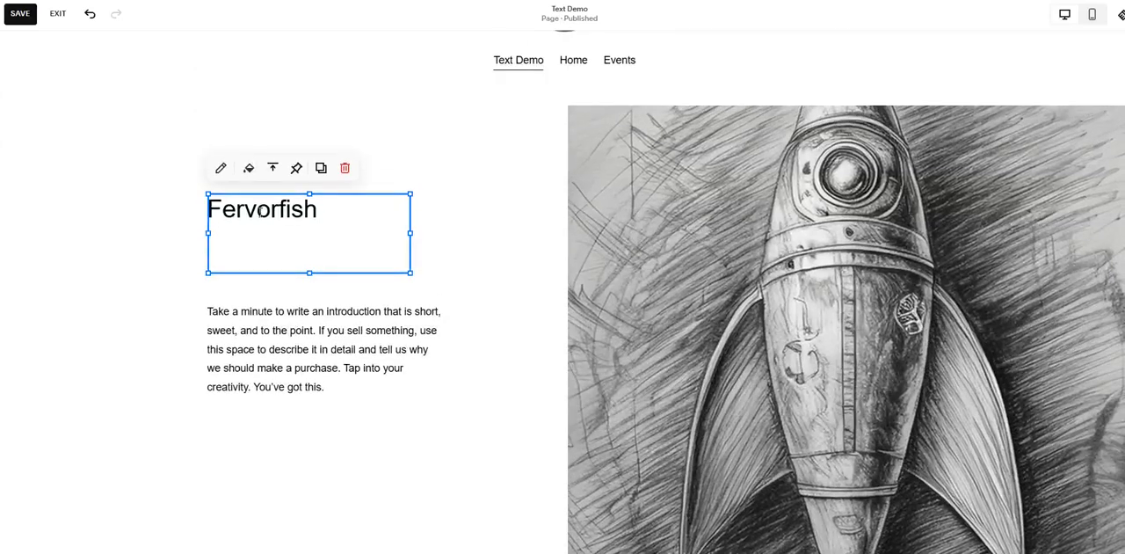
{"action": "left_click", "coordinate": [261, 212]}
{"action": "double_click", "coordinate": [261, 212]}
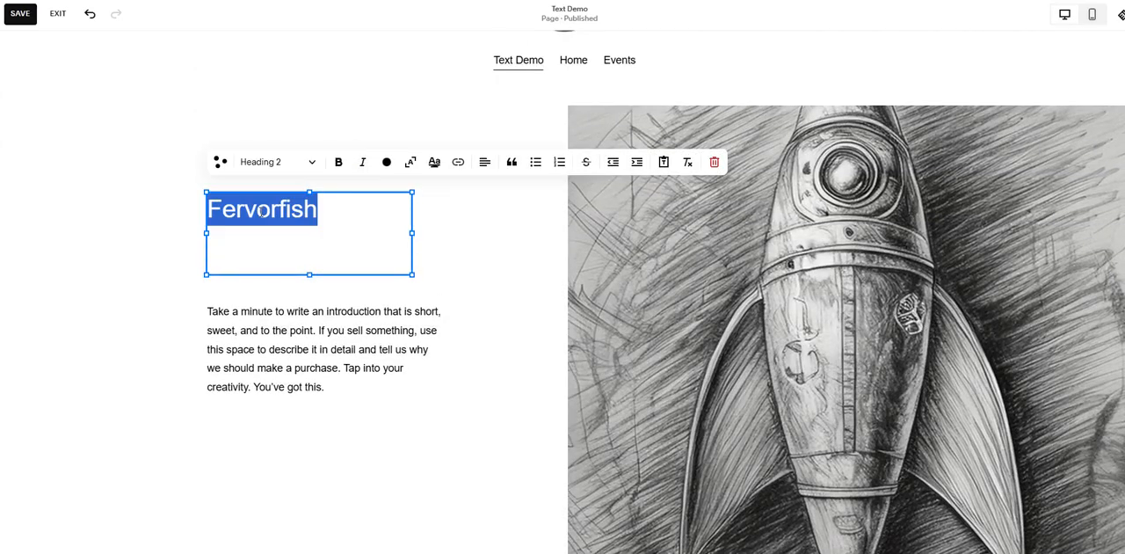
{"action": "left_click", "coordinate": [409, 163]}
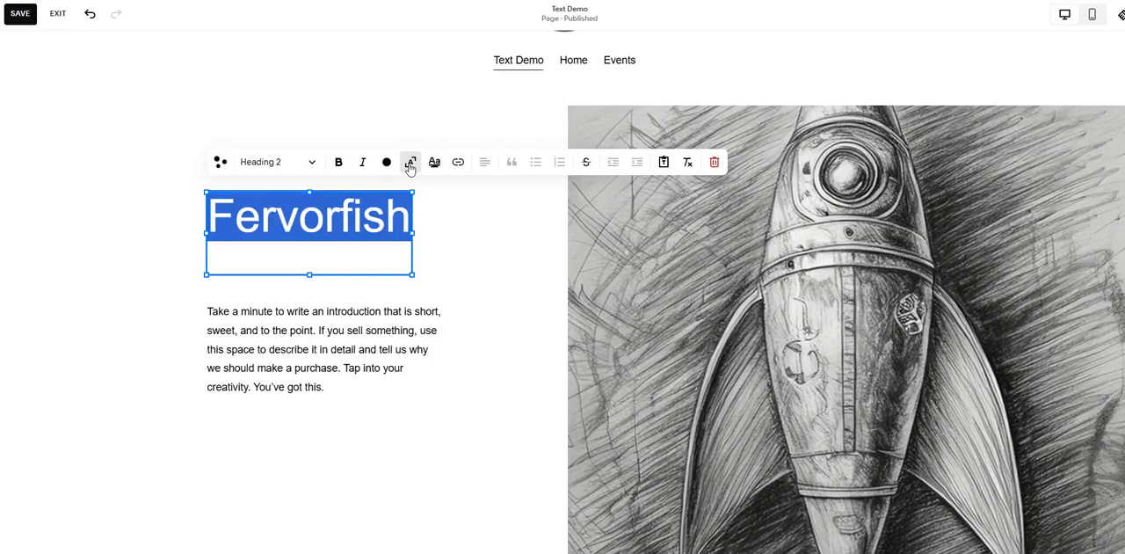
{"action": "left_click_drag", "start_coordinate": [415, 234], "coordinate": [444, 228]}
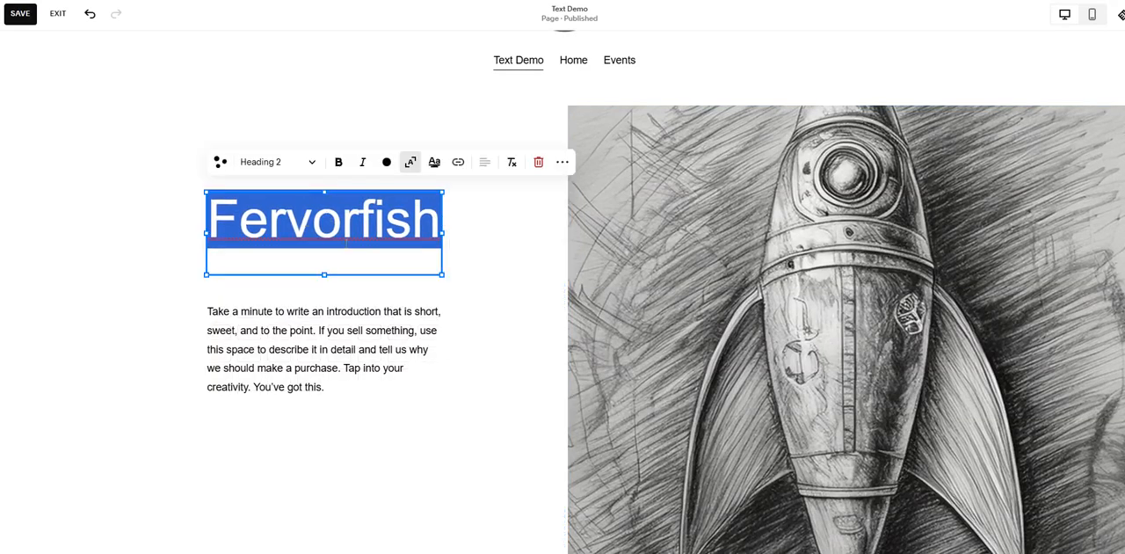
Step: Fit the heading's box to its text at the section's upper edge and place the paragraph directly beside it
{"action": "left_click_drag", "start_coordinate": [313, 271], "coordinate": [336, 148]}
{"action": "left_click", "coordinate": [309, 279]}
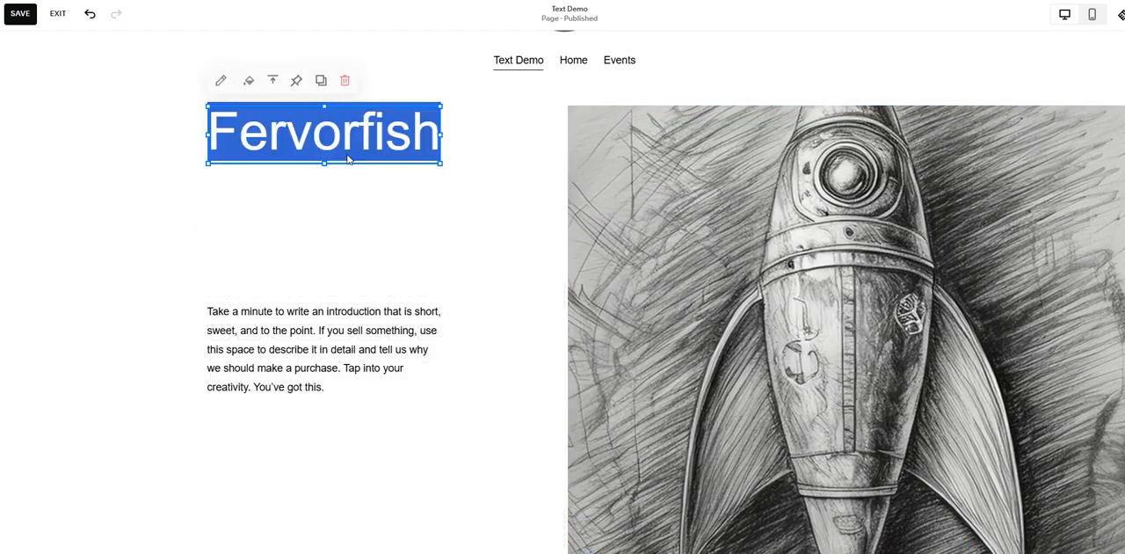
{"action": "left_click_drag", "start_coordinate": [330, 306], "coordinate": [553, 244]}
Step: Narrow the rocket image from its inner edge so that it starts just beyond the paragraph
{"action": "left_click", "coordinate": [571, 371]}
{"action": "left_click_drag", "start_coordinate": [569, 331], "coordinate": [700, 328]}
{"action": "mouse_move", "coordinate": [566, 156]}
{"action": "left_mouse_down"}
{"action": "mouse_move", "coordinate": [567, 194]}
{"action": "mouse_move", "coordinate": [567, 159]}
{"action": "left_mouse_up"}
{"action": "left_click", "coordinate": [221, 266]}
{"action": "scroll", "coordinate": [293, 234], "scroll_direction": "down", "scroll_amount": 2}
{"action": "scroll", "coordinate": [294, 235], "scroll_direction": "up", "scroll_amount": 3}
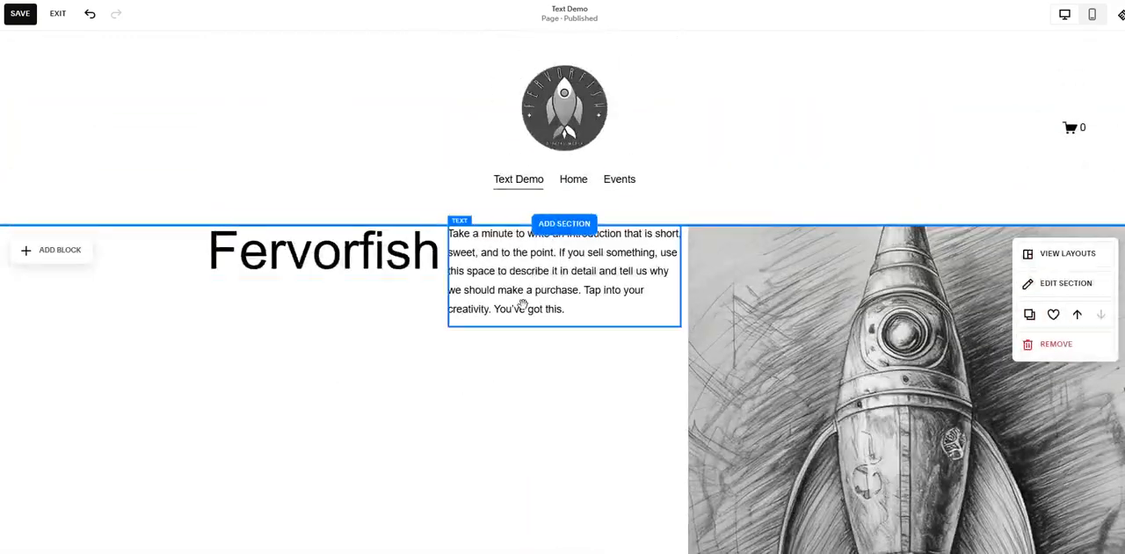
Step: Replace the intro paragraph with the copied Lorem Ipsum text and add a second copy as a new paragraph below it
{"action": "left_click", "coordinate": [522, 311]}
{"action": "triple_click", "coordinate": [527, 294]}
{"action": "type", "text": "Lorem Ipsum es simplemente el texto de relleno de las imprentas y archivos de texto. Lorem Ipsum ha sido el texto de relleno estándar de las industrias desde el año 1500, cuando un impresor (N. del T. persona que se dedica a la imprenta) desconocido usó una galería de textos y los mezcló de tal manera que logró hacer un libro de textos especimen. No sólo sobrevivió 500 años, sino que tambien ingresó como texto de relleno en documentos electrónicos, quedando esencialmente igual al original. Fue popularizado en los 60s con la creación de las hojas \"Letraset\", las cuales contenian pasajes de Lorem Ipsum, y más recientemente con software de autoedición, como por ejemplo Aldus PageMaker, el cual incluye versiones de Lorem Ipsum."}
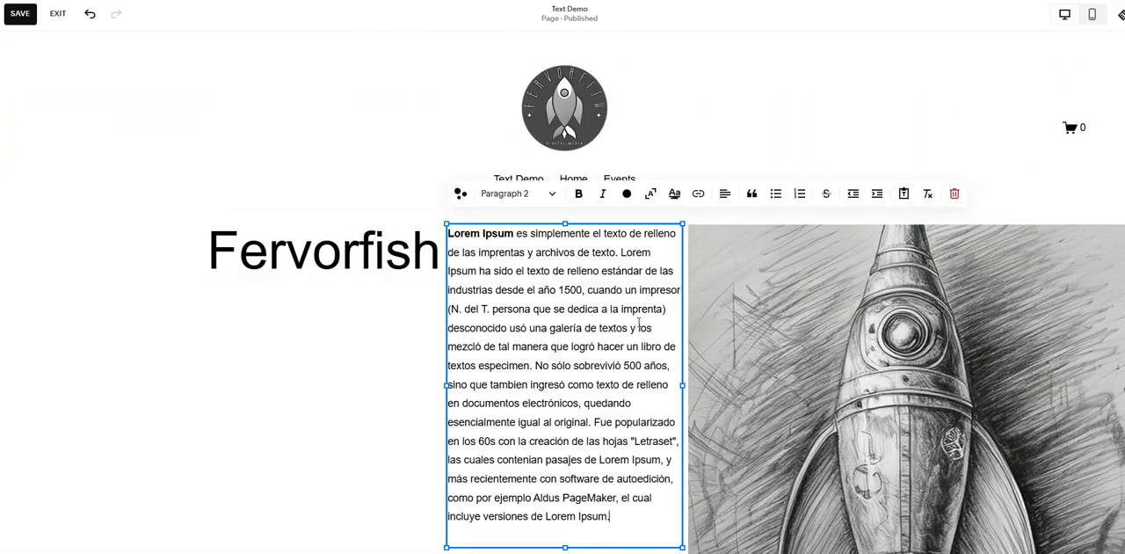
{"action": "scroll", "coordinate": [624, 316], "scroll_direction": "down", "scroll_amount": 3}
{"action": "key", "text": "Return"}
{"action": "key", "text": "Return"}
{"action": "type", "text": "Lorem Ipsum es simplemente el texto de relleno de las imprentas y archivos de texto. Lorem Ipsum ha sido el texto de relleno estándar de las industrias desde el año 1500, cuando un impresor (N. del T. persona que se dedica a la imprenta) desconocido usó una galería de textos y los mezcló de tal manera que logró hacer un libro de textos especimen. No sólo sobrevivió 500 años, sino que tambien ingresó como texto de relleno en documentos electrónicos, quedando esencialmente igual al original. Fue popularizado en los 60s con la creación de las hojas \"Letraset\", las cuales contenian pasajes de Lorem Ipsum, y más recientemente con software de autoedición, como por ejemplo Aldus PageMaker, el cual incluye versiones de Lorem Ipsum."}
Step: Trim the second Lorem Ipsum paragraph so that it ends after "cuando un impresor"
{"action": "scroll", "coordinate": [682, 334], "scroll_direction": "up", "scroll_amount": 2}
{"action": "scroll", "coordinate": [682, 338], "scroll_direction": "down", "scroll_amount": 3}
{"action": "mouse_move", "coordinate": [617, 333]}
{"action": "left_mouse_down"}
{"action": "mouse_move", "coordinate": [561, 332]}
{"action": "mouse_move", "coordinate": [622, 335]}
{"action": "left_mouse_up"}
{"action": "left_click_drag", "start_coordinate": [625, 460], "coordinate": [457, 251]}
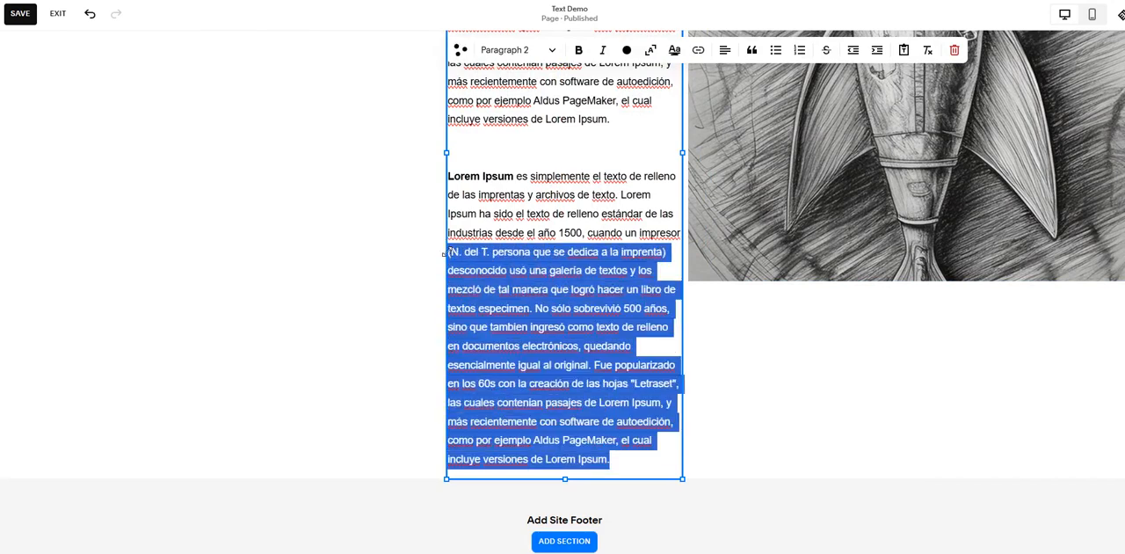
{"action": "key", "text": "BackSpace"}
{"action": "scroll", "coordinate": [431, 299], "scroll_direction": "up", "scroll_amount": 3}
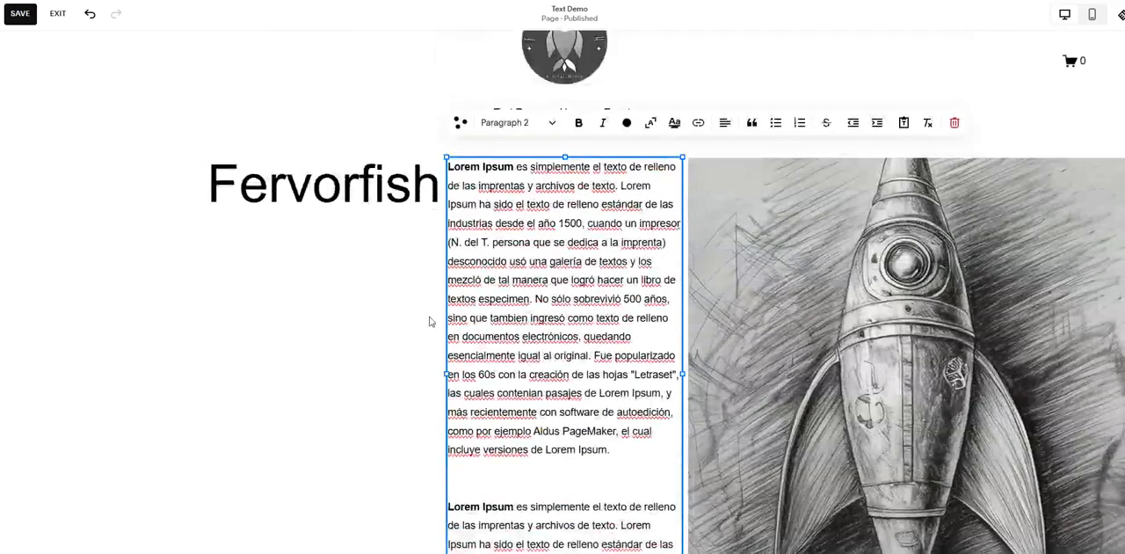
Step: Duplicate the Fervorfish heading, place the copy over the rocket image and change its text to "Media"
{"action": "left_click", "coordinate": [308, 312]}
{"action": "left_click", "coordinate": [330, 180]}
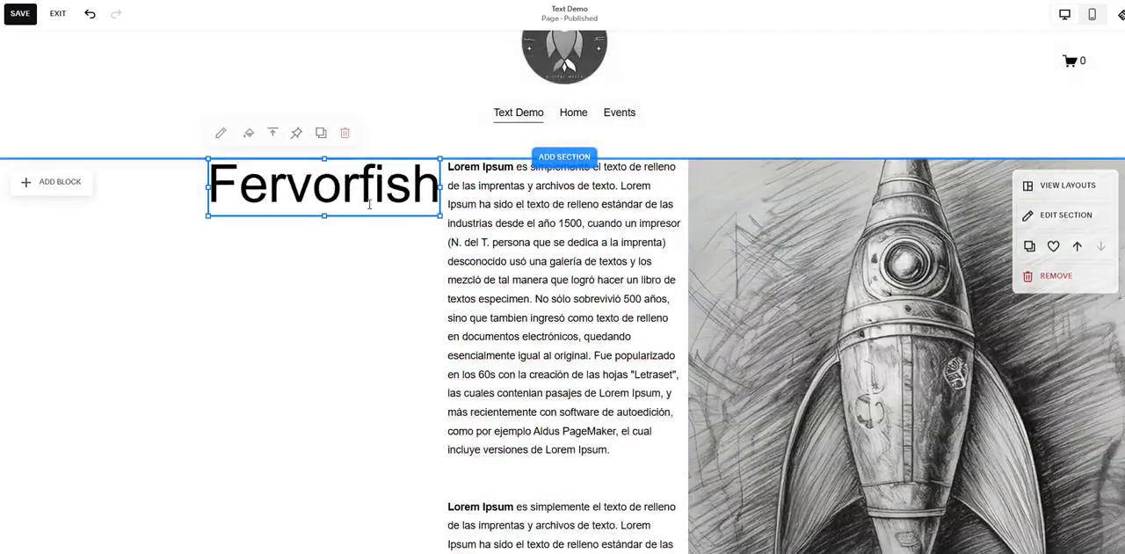
{"action": "left_click", "coordinate": [320, 133]}
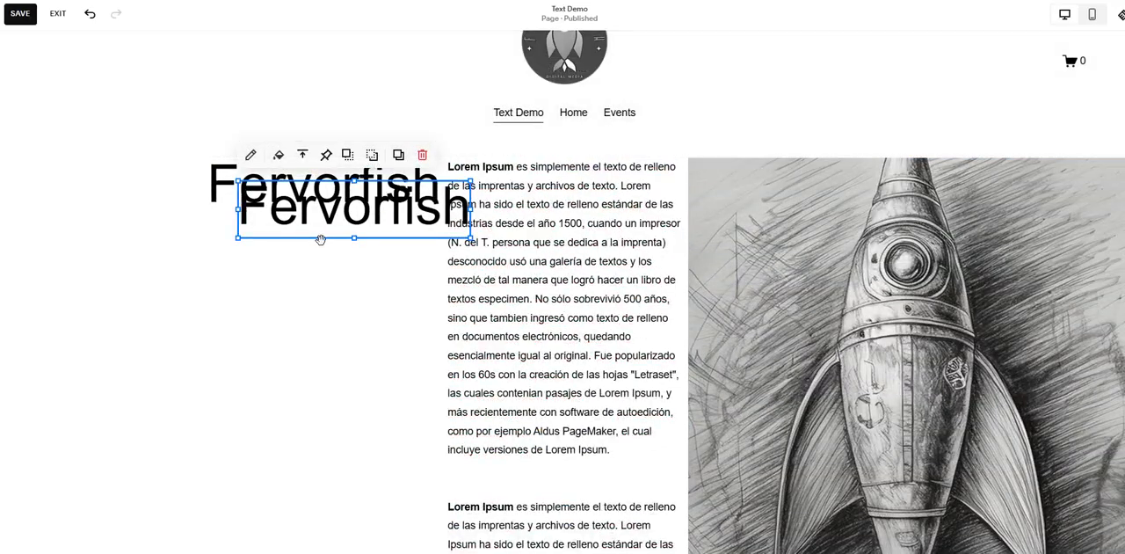
{"action": "left_click_drag", "start_coordinate": [313, 233], "coordinate": [892, 207]}
{"action": "double_click", "coordinate": [895, 206]}
{"action": "type", "text": "Media"}
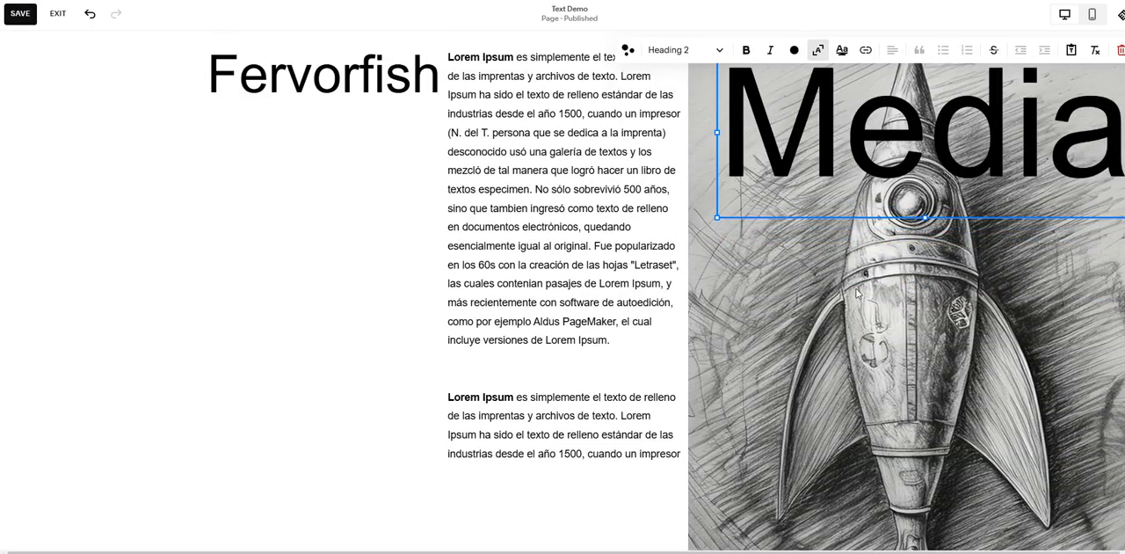
Step: Narrow the Media heading's box from its inner edge and shorten it to fit the text over the rocket's nose
{"action": "key", "text": "Escape"}
{"action": "left_click_drag", "start_coordinate": [714, 134], "coordinate": [868, 134]}
{"action": "left_click_drag", "start_coordinate": [1001, 215], "coordinate": [1000, 150]}
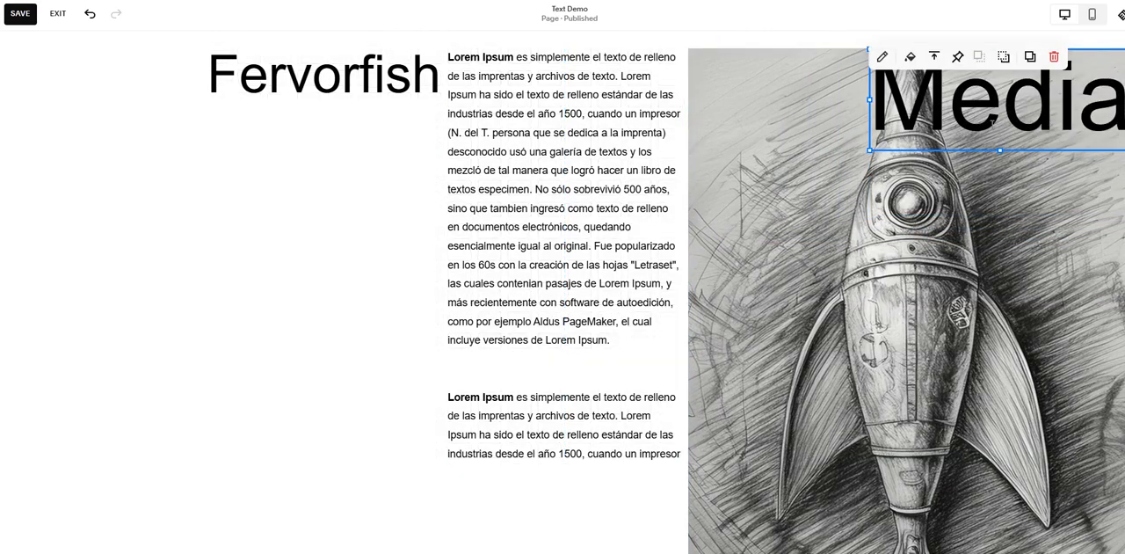
Step: Narrow the rocket image from its inner edge and move the paragraph up against it
{"action": "left_click", "coordinate": [709, 157]}
{"action": "left_click_drag", "start_coordinate": [691, 331], "coordinate": [749, 331]}
{"action": "left_click_drag", "start_coordinate": [620, 308], "coordinate": [683, 310]}
Step: Enlarge the Fervorfish heading's box until it reaches the moved paragraph, and align it with the section's upper edge
{"action": "left_click", "coordinate": [428, 85]}
{"action": "left_click_drag", "start_coordinate": [440, 106], "coordinate": [503, 147]}
{"action": "left_click_drag", "start_coordinate": [358, 150], "coordinate": [378, 118]}
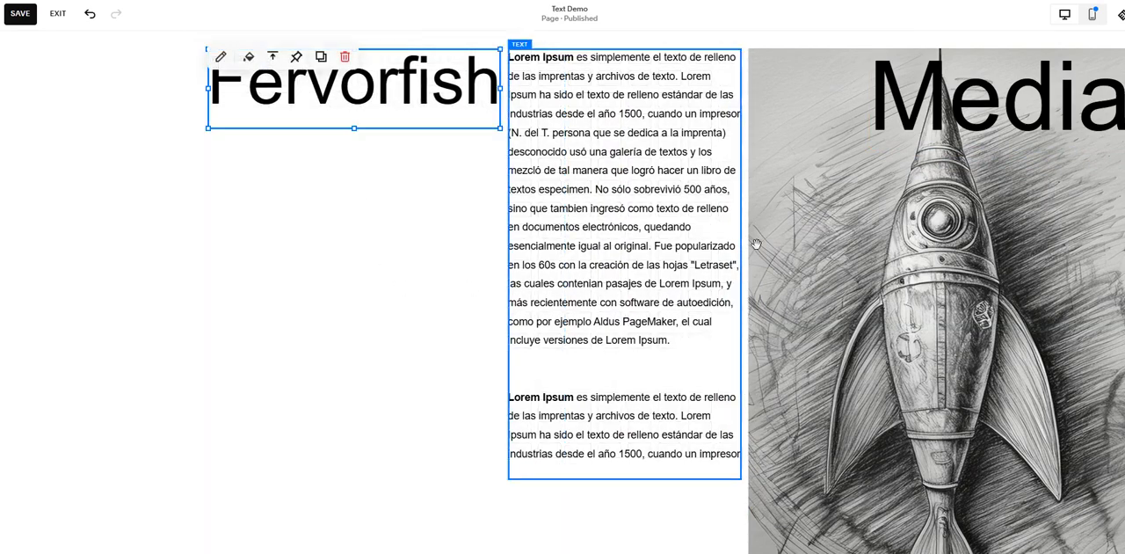
Step: Try placing the Media heading so that it overlaps the paragraph, and undo the placement changes
{"action": "left_click_drag", "start_coordinate": [888, 88], "coordinate": [662, 113]}
{"action": "left_click", "coordinate": [685, 113]}
{"action": "left_click", "coordinate": [685, 114]}
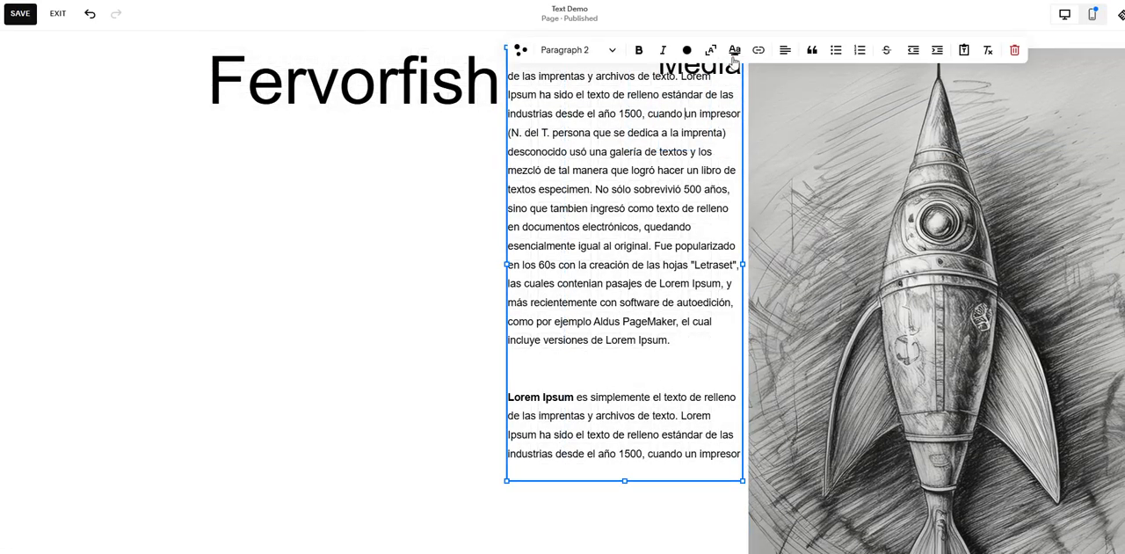
{"action": "key", "text": "Escape"}
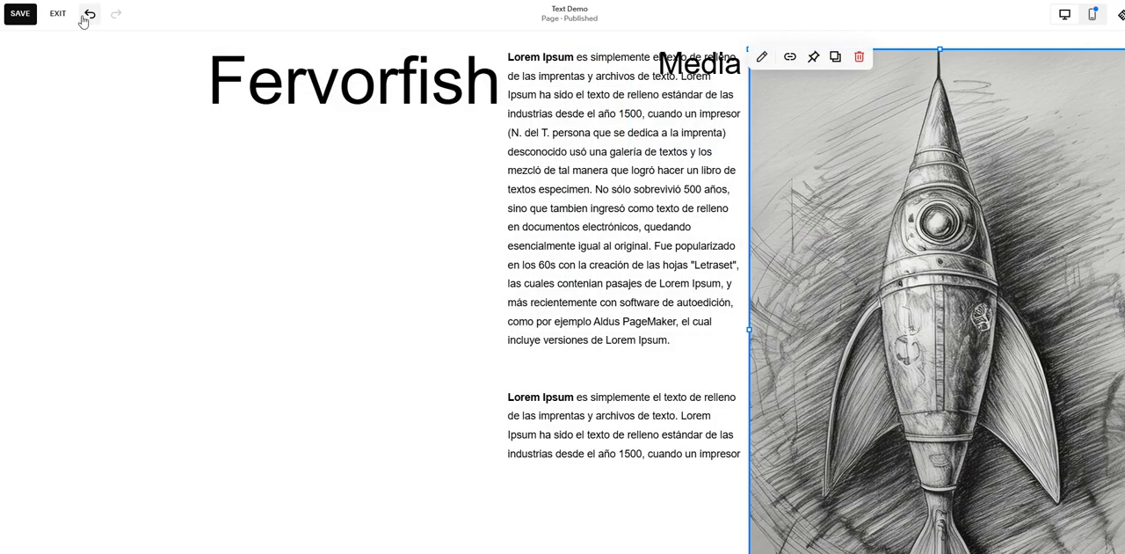
{"action": "left_click", "coordinate": [89, 13]}
{"action": "mouse_move", "coordinate": [923, 110]}
{"action": "left_mouse_down"}
{"action": "mouse_move", "coordinate": [844, 105]}
{"action": "mouse_move", "coordinate": [945, 171]}
{"action": "mouse_move", "coordinate": [1008, 158]}
{"action": "mouse_move", "coordinate": [933, 111]}
{"action": "mouse_move", "coordinate": [987, 205]}
{"action": "mouse_move", "coordinate": [836, 161]}
{"action": "mouse_move", "coordinate": [925, 122]}
{"action": "left_mouse_up"}
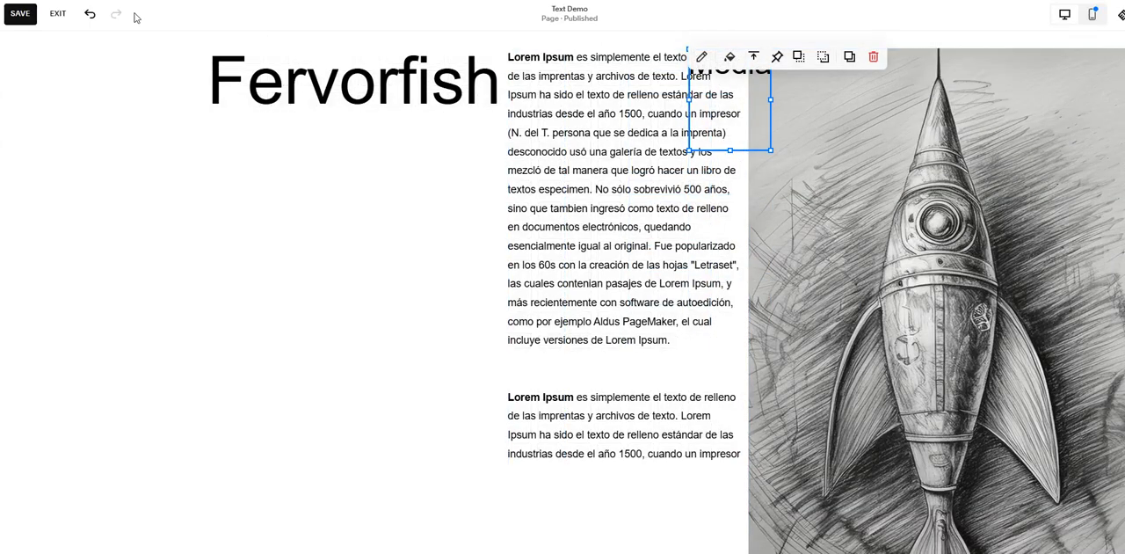
{"action": "left_click", "coordinate": [90, 17]}
Step: Color the Media heading white and widen its box to start at the rocket image's inner edge
{"action": "double_click", "coordinate": [942, 97]}
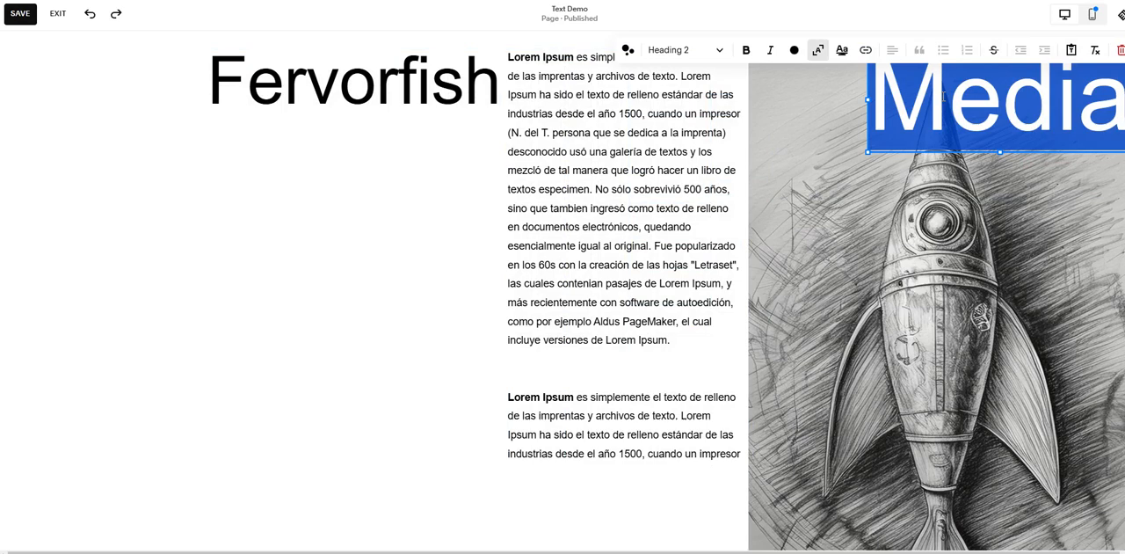
{"action": "left_click", "coordinate": [796, 53]}
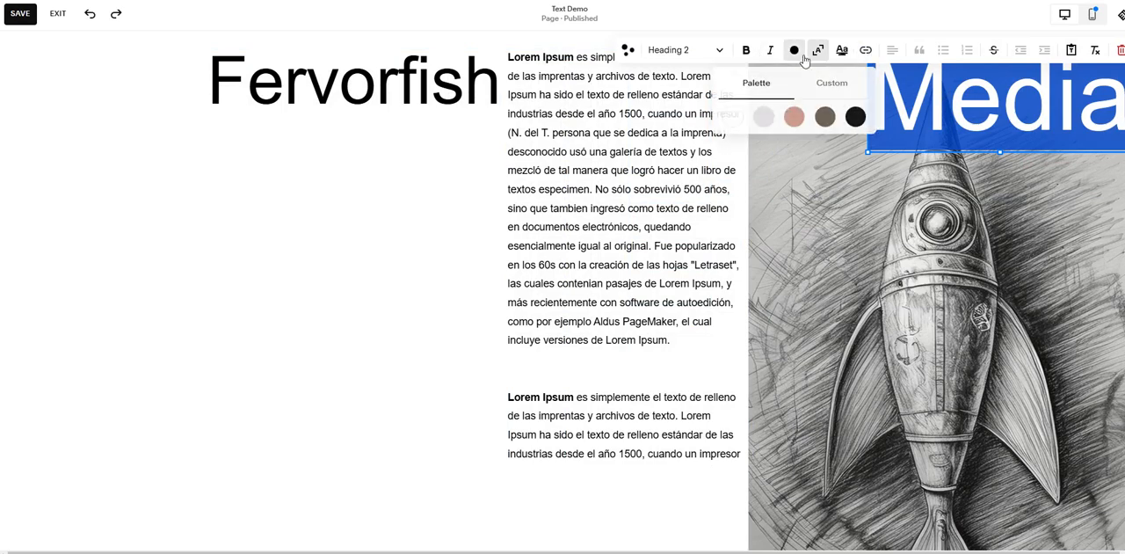
{"action": "left_click", "coordinate": [735, 118]}
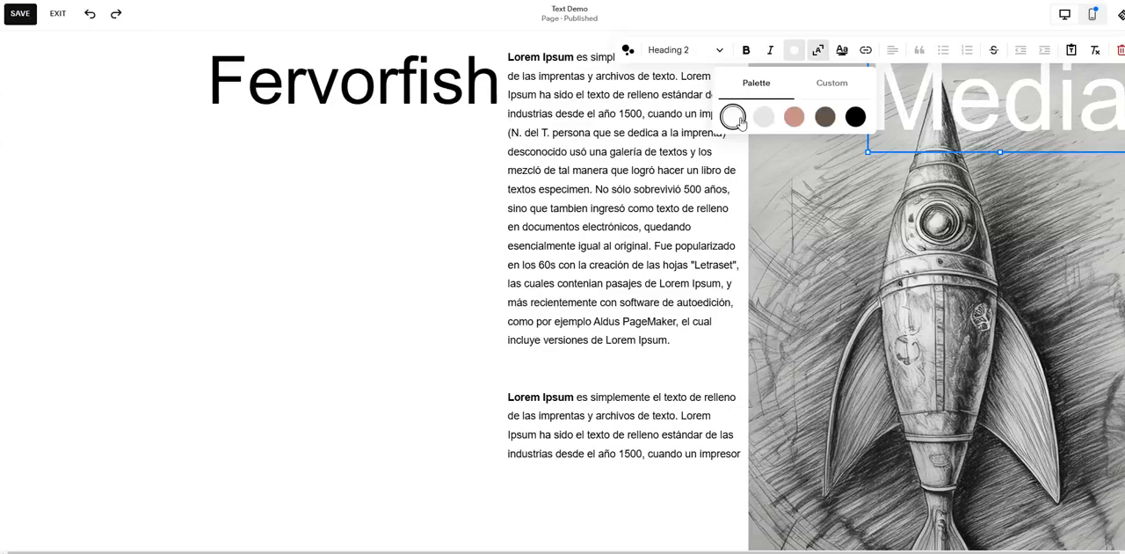
{"action": "left_click", "coordinate": [304, 281]}
{"action": "left_click_drag", "start_coordinate": [873, 97], "coordinate": [755, 97]}
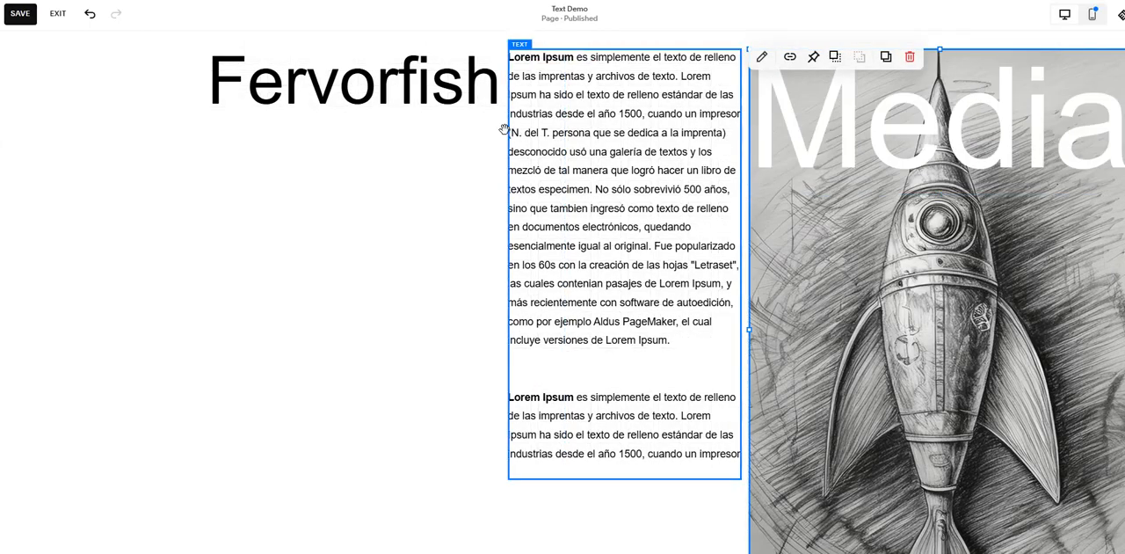
Step: Narrow the paragraph from the Fervorfish side and enlarge the Fervorfish heading to meet it, one grid row below the section's upper edge
{"action": "left_click_drag", "start_coordinate": [509, 264], "coordinate": [536, 273]}
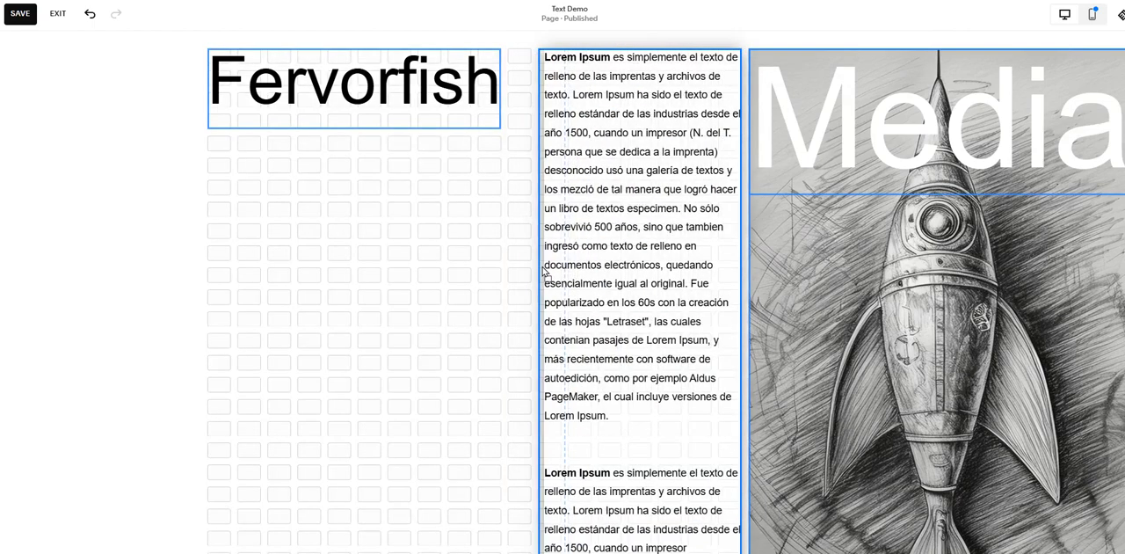
{"action": "left_click", "coordinate": [460, 115]}
{"action": "left_click_drag", "start_coordinate": [500, 128], "coordinate": [538, 165]}
{"action": "left_click_drag", "start_coordinate": [380, 149], "coordinate": [407, 152]}
{"action": "left_click", "coordinate": [428, 245]}
Step: Pin the Fervorfish heading to the top with a 0px offset, trying the middle and bottom pin positions as well
{"action": "scroll", "coordinate": [428, 247], "scroll_direction": "up", "scroll_amount": 2}
{"action": "scroll", "coordinate": [426, 244], "scroll_direction": "down", "scroll_amount": 2}
{"action": "scroll", "coordinate": [452, 217], "scroll_direction": "up", "scroll_amount": 2}
{"action": "scroll", "coordinate": [450, 218], "scroll_direction": "down", "scroll_amount": 2}
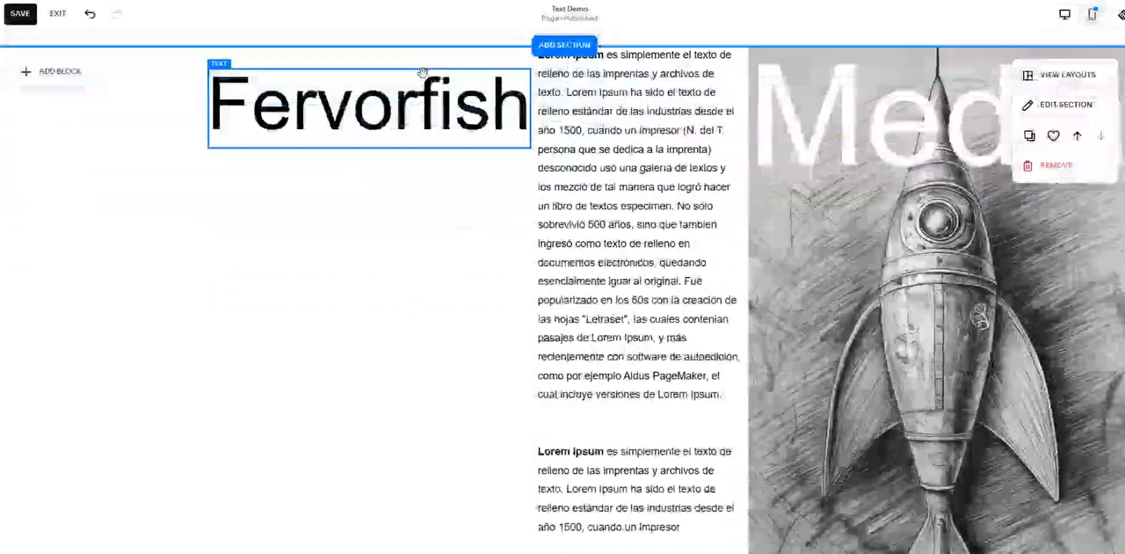
{"action": "left_click", "coordinate": [386, 135]}
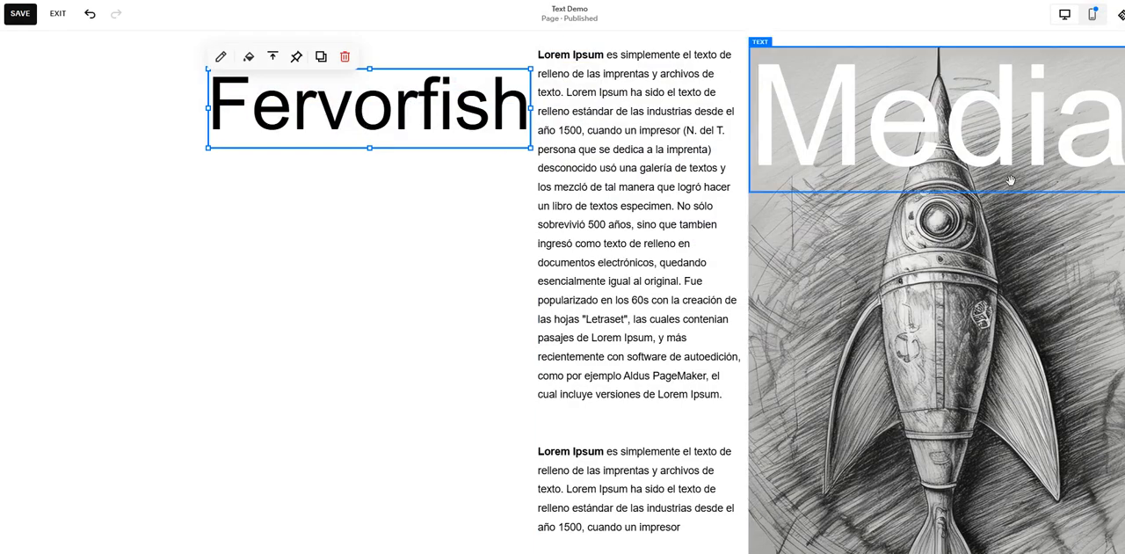
{"action": "left_click", "coordinate": [366, 245]}
{"action": "scroll", "coordinate": [366, 245], "scroll_direction": "down", "scroll_amount": 3}
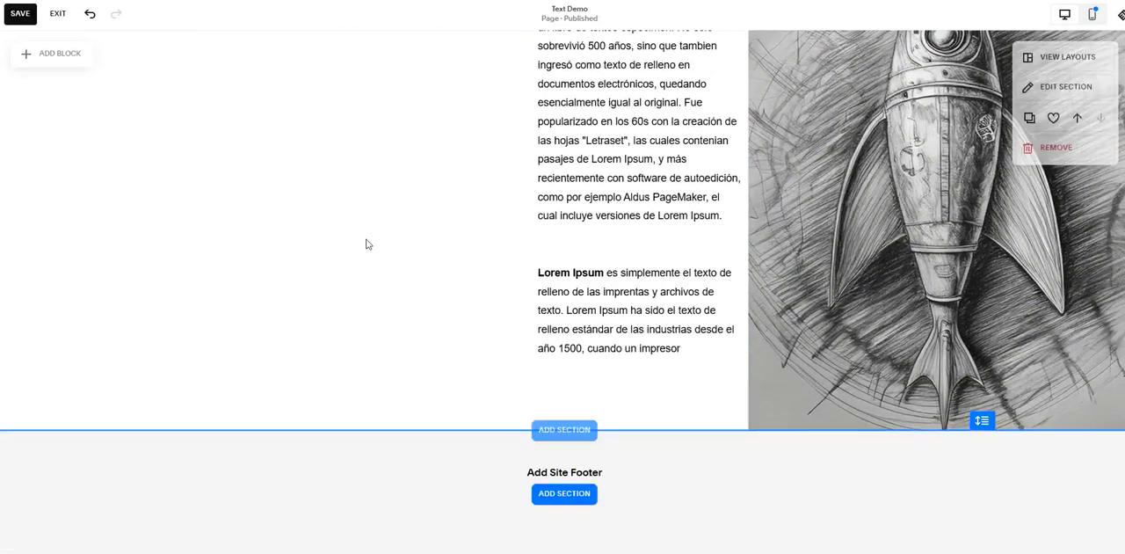
{"action": "scroll", "coordinate": [365, 244], "scroll_direction": "up", "scroll_amount": 5}
{"action": "left_click", "coordinate": [346, 281]}
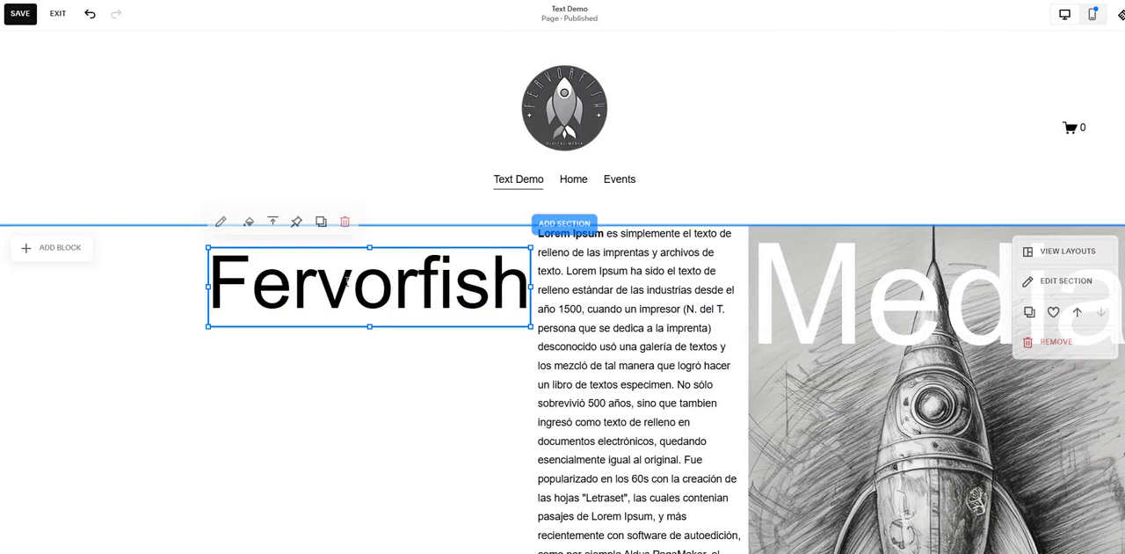
{"action": "left_click", "coordinate": [296, 224]}
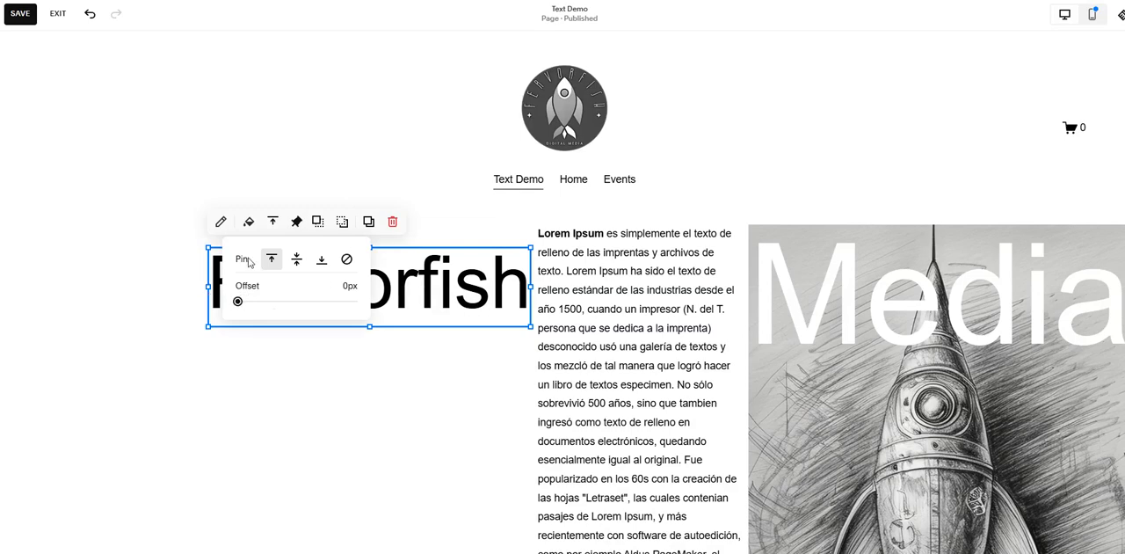
{"action": "left_click", "coordinate": [297, 261]}
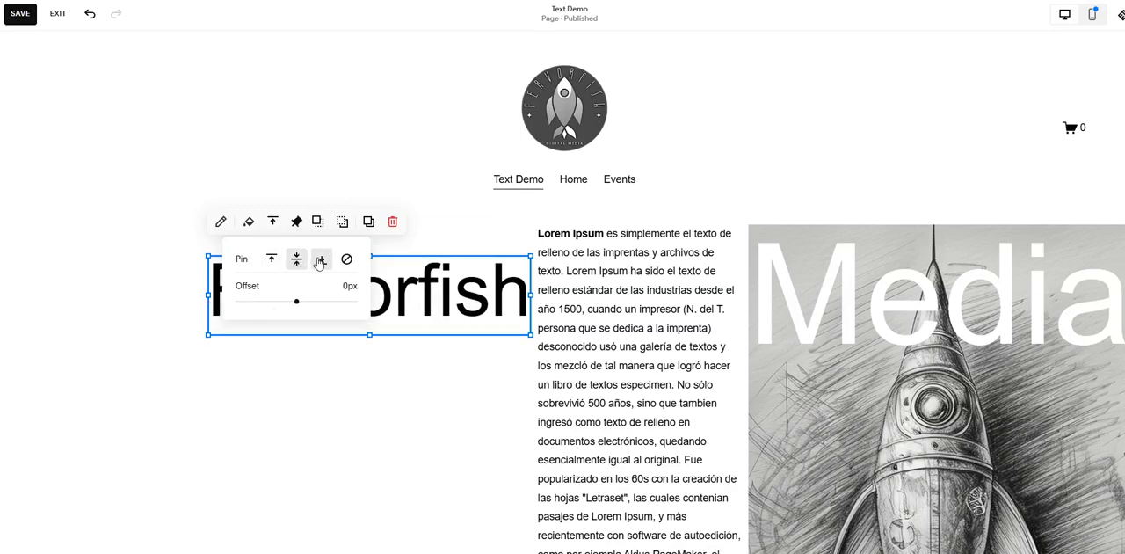
{"action": "left_click", "coordinate": [320, 261]}
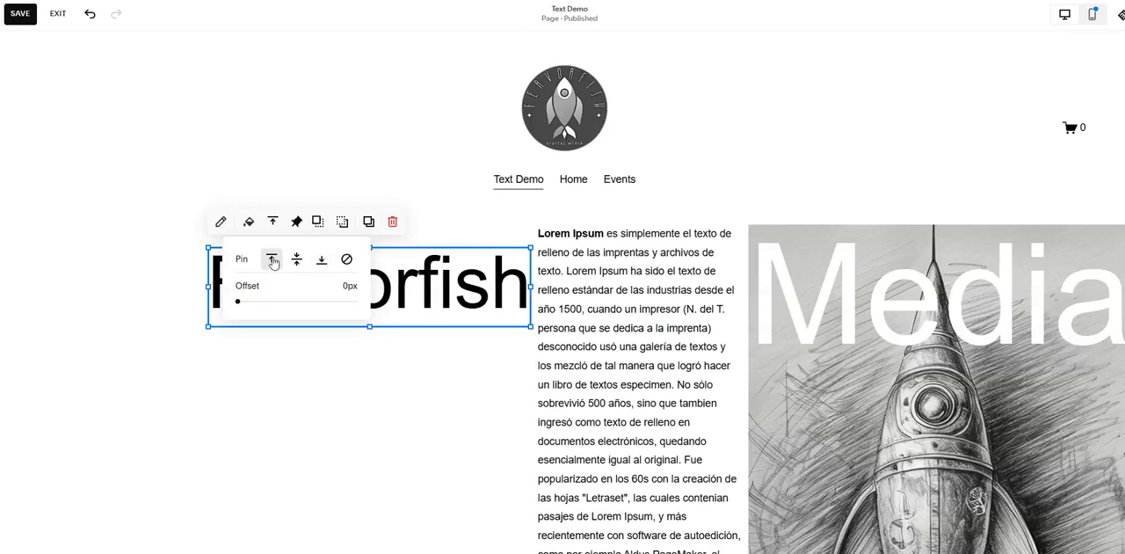
Step: Pin the Media heading to the middle and save the page
{"action": "left_click", "coordinate": [835, 329]}
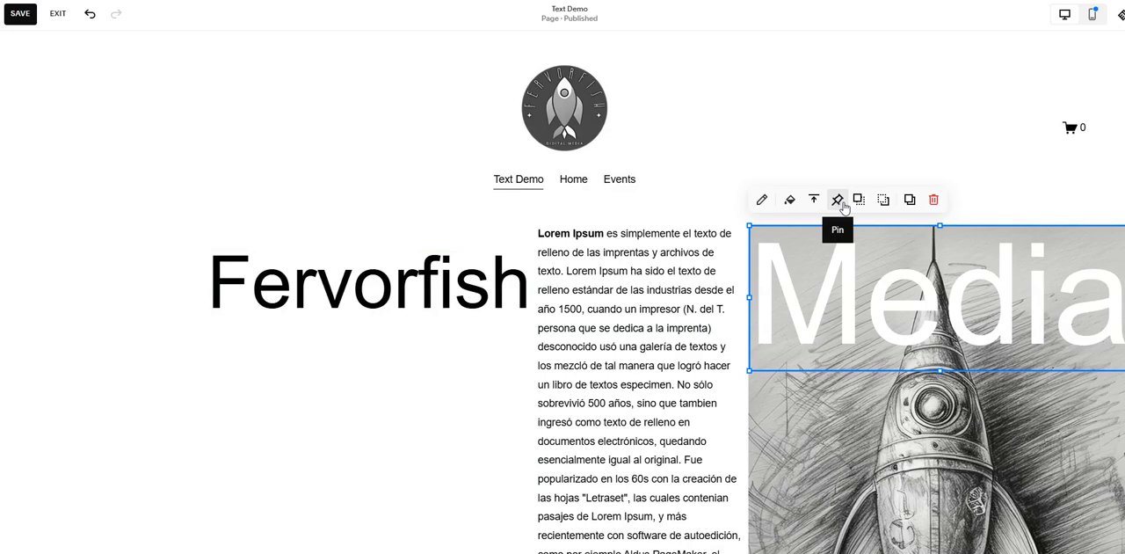
{"action": "left_click", "coordinate": [837, 201]}
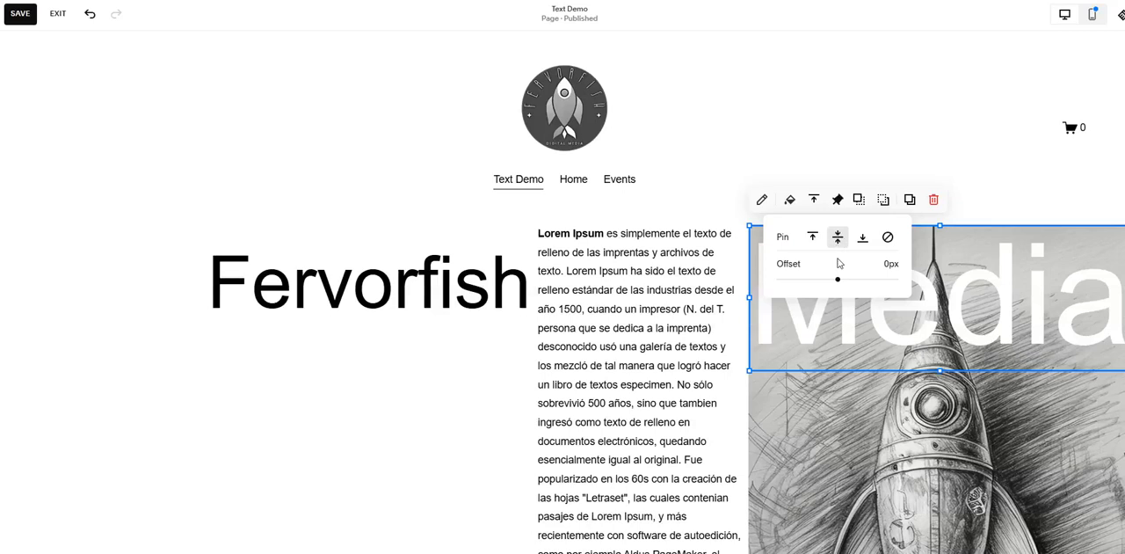
{"action": "mouse_move", "coordinate": [837, 279]}
{"action": "left_mouse_down"}
{"action": "mouse_move", "coordinate": [856, 278]}
{"action": "mouse_move", "coordinate": [831, 279]}
{"action": "mouse_move", "coordinate": [855, 278]}
{"action": "mouse_move", "coordinate": [841, 279]}
{"action": "left_mouse_up"}
{"action": "left_click", "coordinate": [372, 377]}
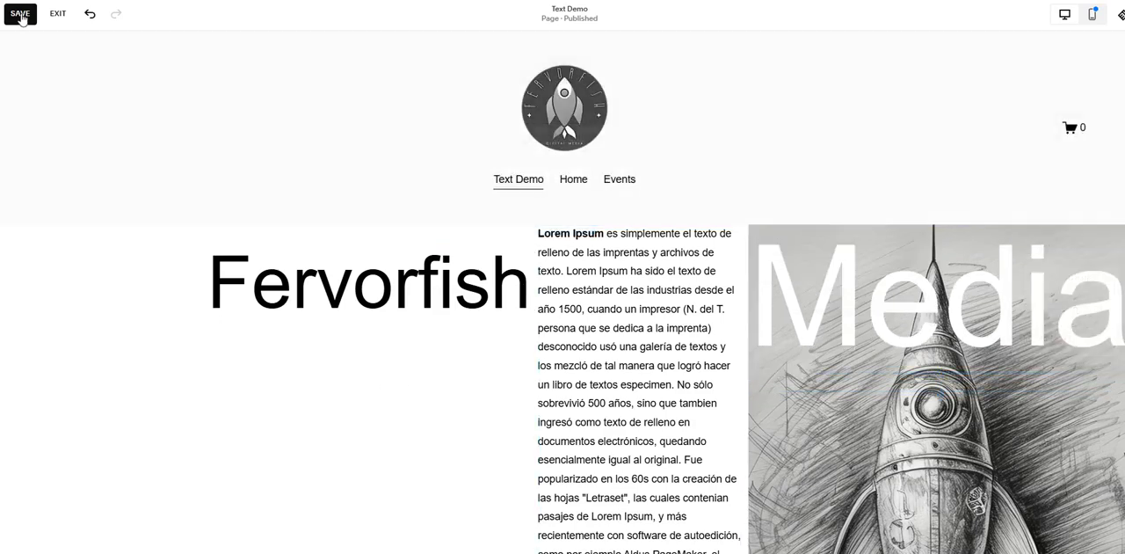
{"action": "left_click", "coordinate": [20, 14]}
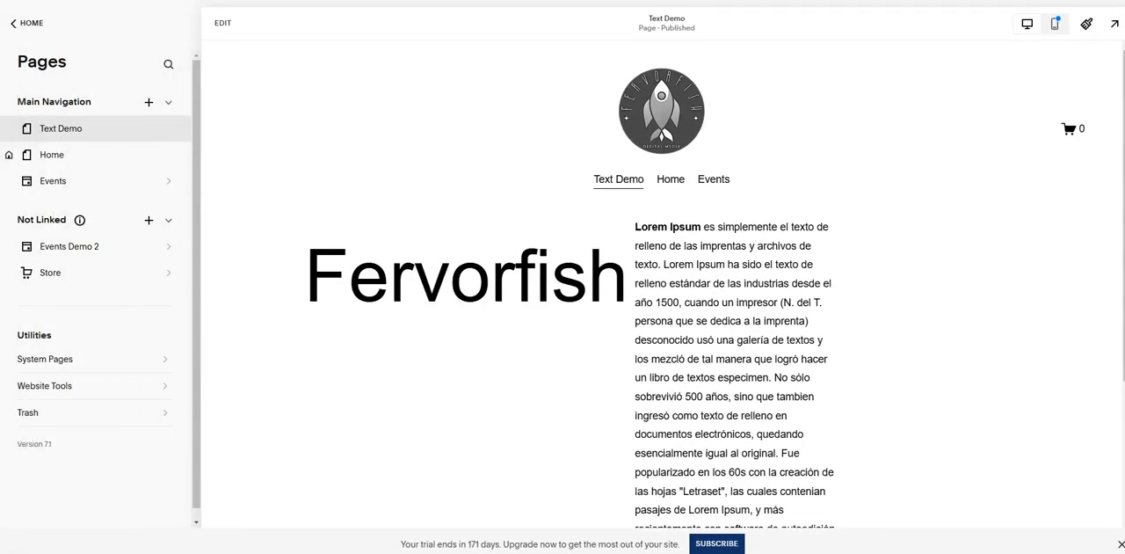
Step: Preview the page full screen and examine how the two pinned headings behave while scrolling
{"action": "left_click", "coordinate": [1115, 23]}
{"action": "scroll", "coordinate": [465, 233], "scroll_direction": "down", "scroll_amount": 3}
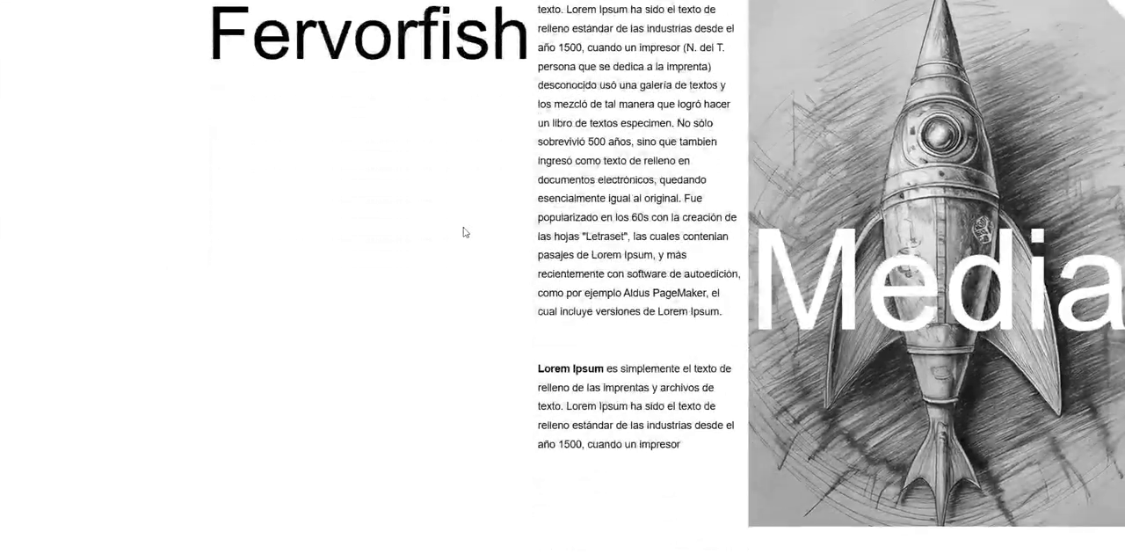
{"action": "scroll", "coordinate": [466, 233], "scroll_direction": "up", "scroll_amount": 4}
{"action": "scroll", "coordinate": [466, 233], "scroll_direction": "down", "scroll_amount": 3}
{"action": "scroll", "coordinate": [466, 233], "scroll_direction": "up", "scroll_amount": 3}
{"action": "left_click", "coordinate": [1115, 10]}
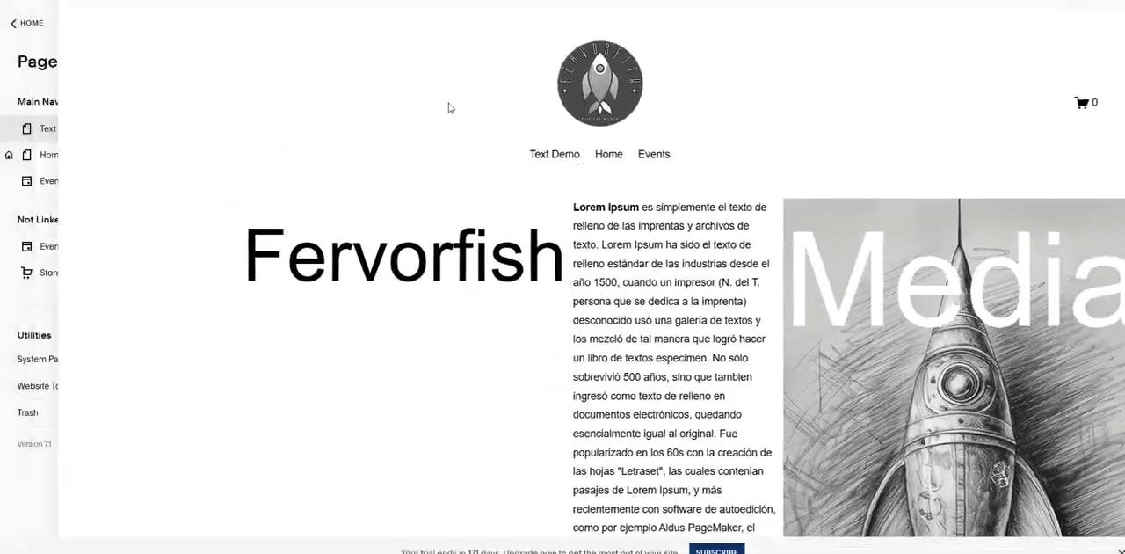
Step: Reopen the page for editing, change the Fervorfish heading's pin position to middle and save
{"action": "left_click", "coordinate": [232, 28]}
{"action": "left_click", "coordinate": [350, 273]}
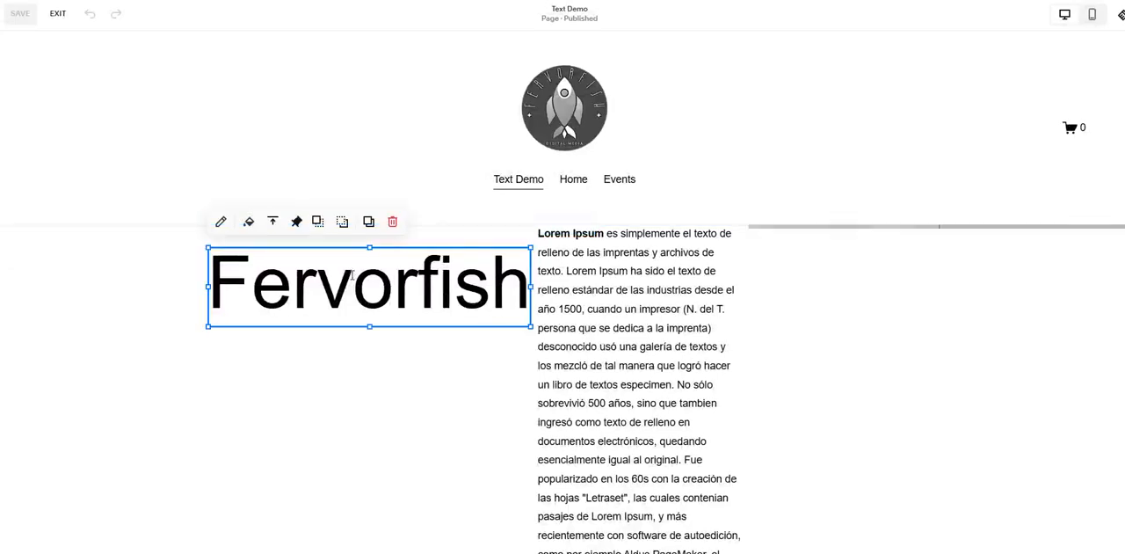
{"action": "left_click", "coordinate": [297, 223]}
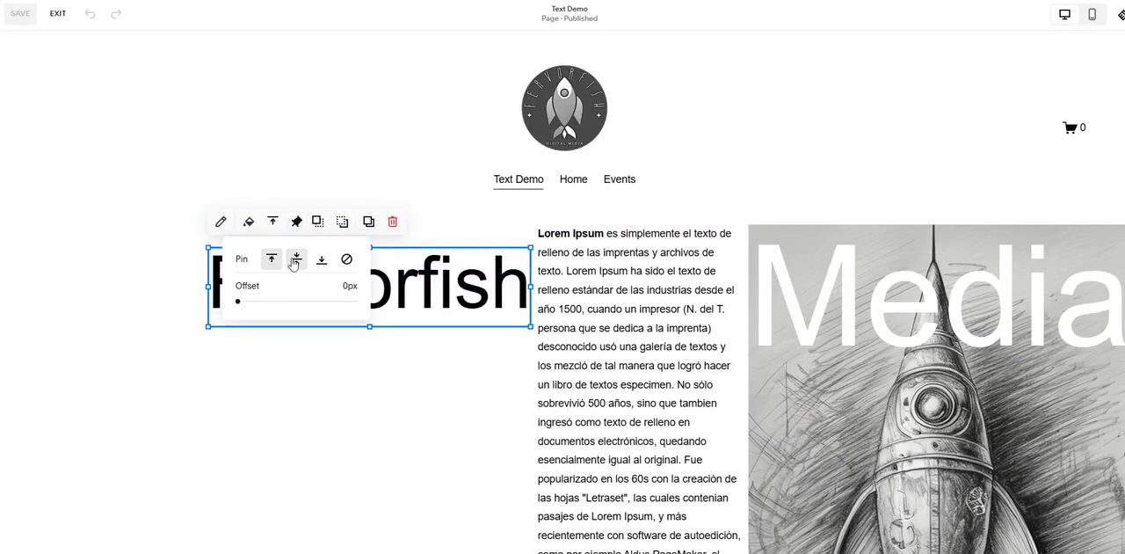
{"action": "left_click", "coordinate": [296, 259]}
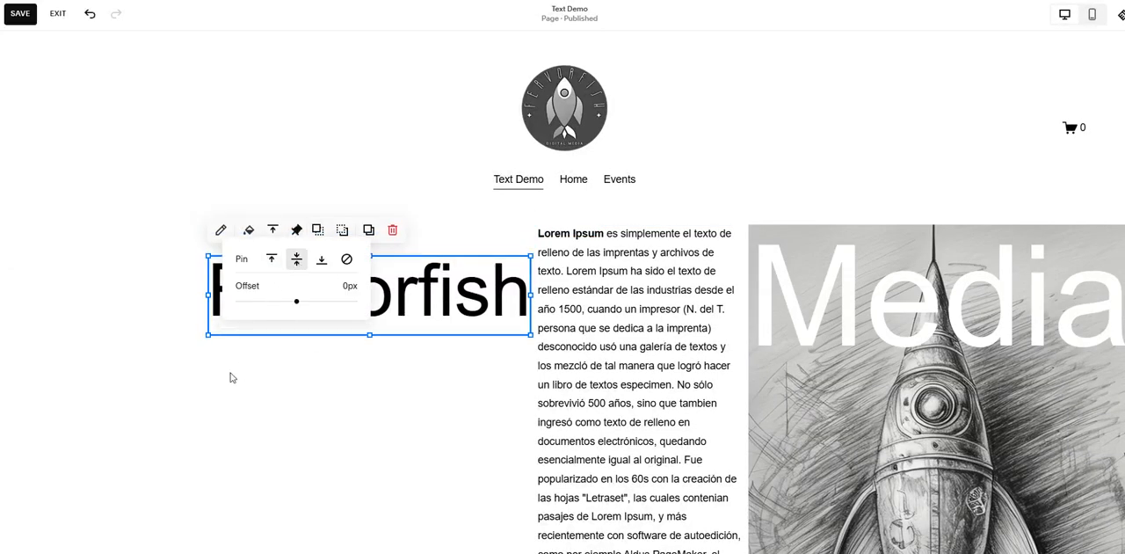
{"action": "left_click", "coordinate": [233, 378]}
{"action": "left_click", "coordinate": [20, 17]}
Step: Examine how the middle-pinned Fervorfish and Media headings move together against the paragraph and rocket image while scrolling
{"action": "scroll", "coordinate": [332, 267], "scroll_direction": "down", "scroll_amount": 1}
{"action": "scroll", "coordinate": [332, 267], "scroll_direction": "down", "scroll_amount": 5}
{"action": "scroll", "coordinate": [332, 266], "scroll_direction": "up", "scroll_amount": 5}
{"action": "scroll", "coordinate": [333, 266], "scroll_direction": "down", "scroll_amount": 2}
{"action": "scroll", "coordinate": [333, 267], "scroll_direction": "down", "scroll_amount": 3}
{"action": "scroll", "coordinate": [332, 266], "scroll_direction": "up", "scroll_amount": 5}
{"action": "scroll", "coordinate": [333, 266], "scroll_direction": "down", "scroll_amount": 3}
{"action": "scroll", "coordinate": [333, 266], "scroll_direction": "down", "scroll_amount": 3}
{"action": "scroll", "coordinate": [333, 267], "scroll_direction": "up", "scroll_amount": 5}
{"action": "scroll", "coordinate": [333, 266], "scroll_direction": "down", "scroll_amount": 3}
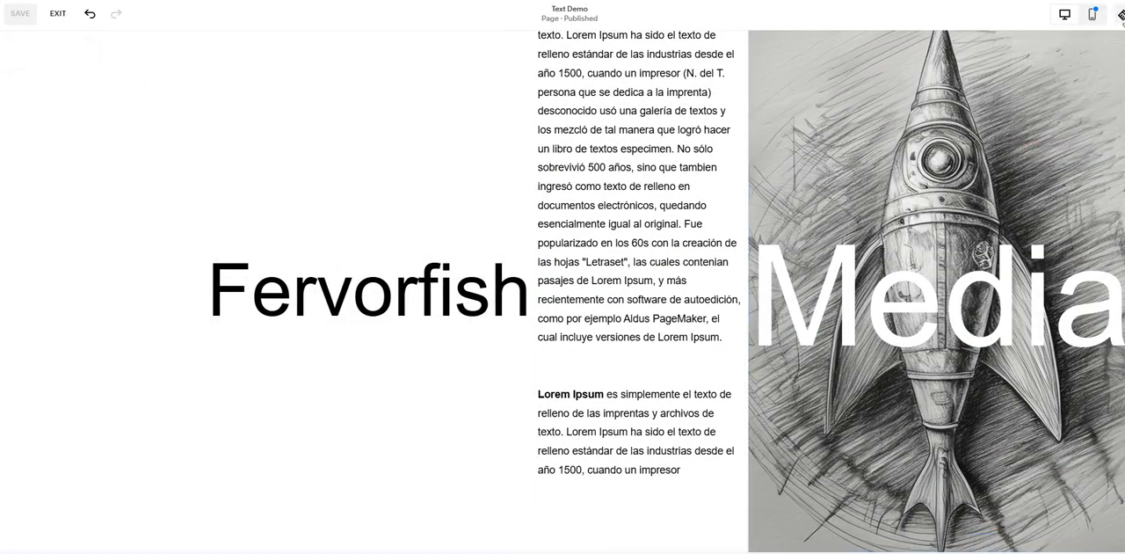
{"action": "scroll", "coordinate": [808, 207], "scroll_direction": "down", "scroll_amount": 3}
{"action": "scroll", "coordinate": [808, 207], "scroll_direction": "up", "scroll_amount": 5}
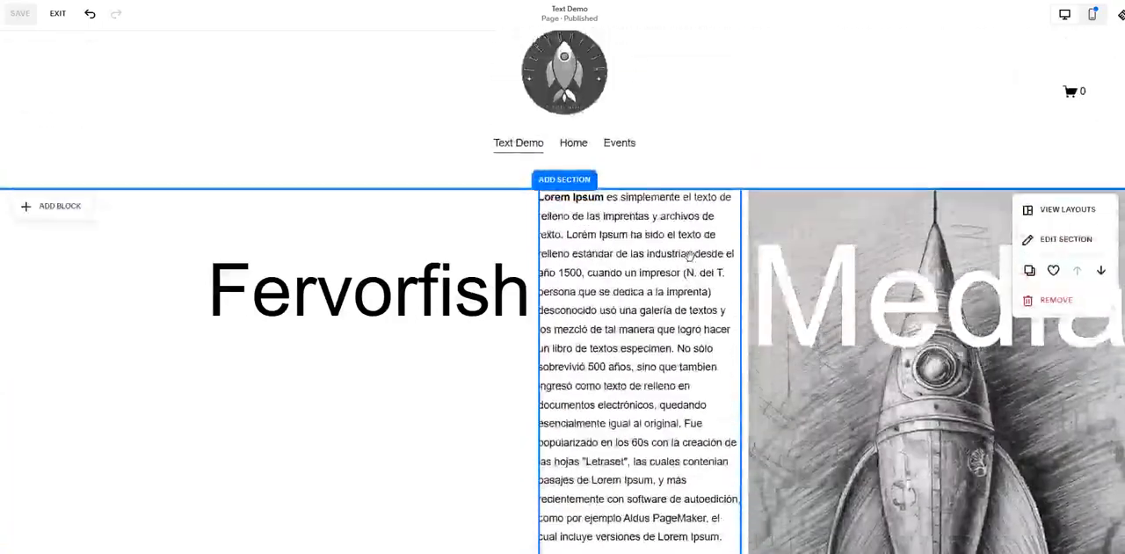